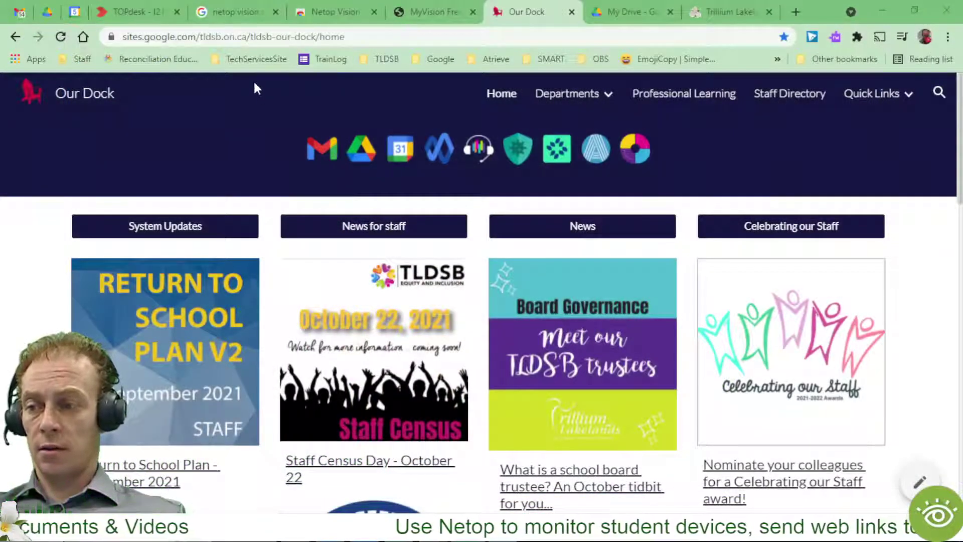
Go to the Technology Services department's Documents & Videos page on Our Dock
{"action": "mouse_move", "coordinate": [580, 99]}
{"action": "left_click", "coordinate": [595, 285]}
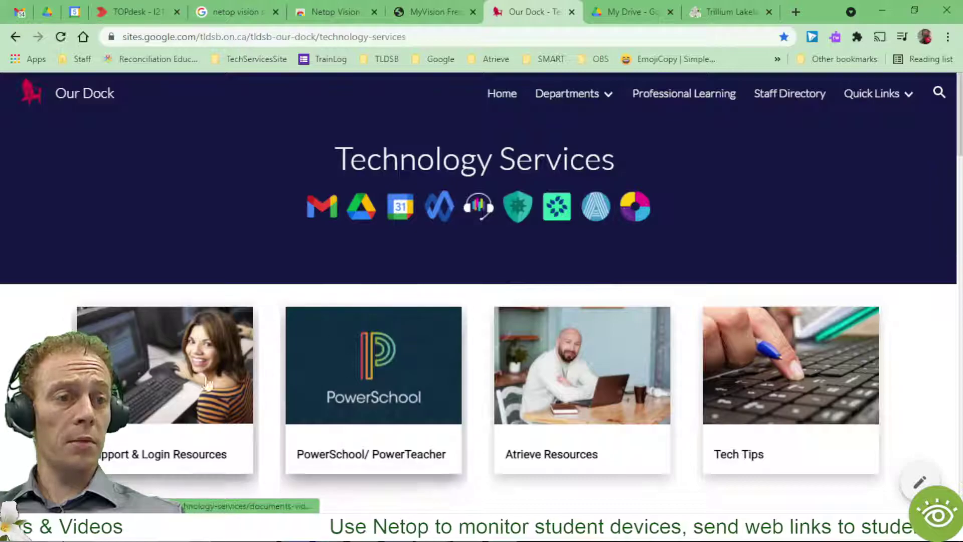
{"action": "left_click", "coordinate": [165, 385]}
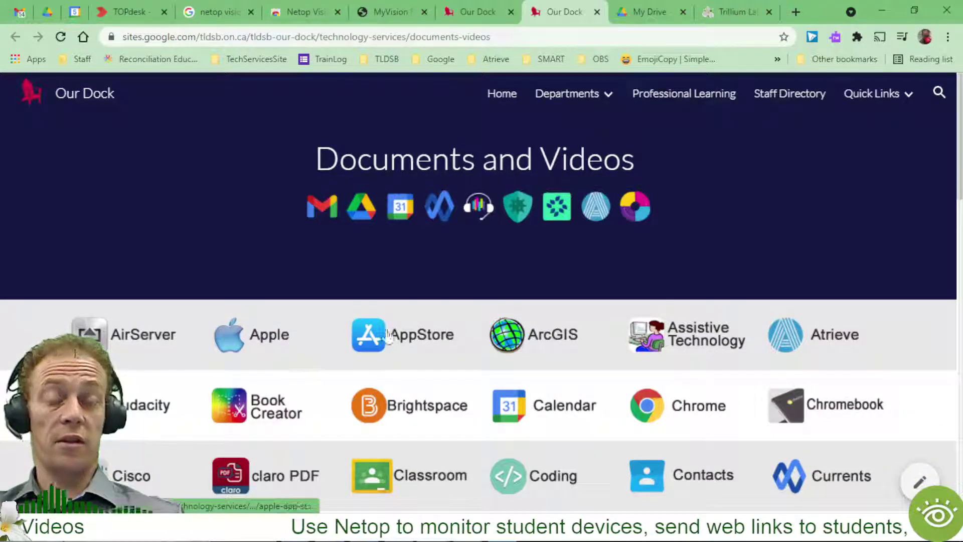
Open the NetOp resource page and scroll to its WINDOWS Devices download instructions
{"action": "scroll", "coordinate": [388, 335], "scroll_direction": "down", "scroll_amount": 8}
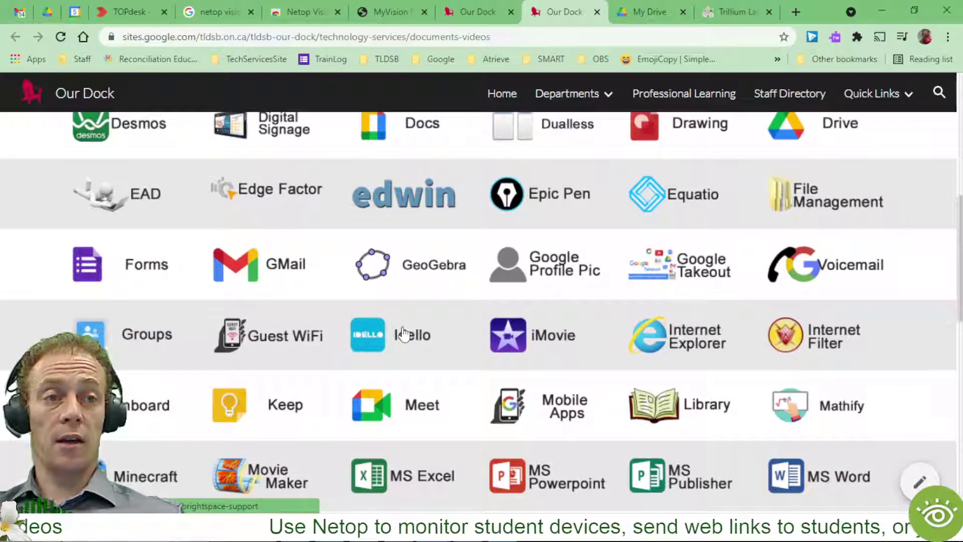
{"action": "scroll", "coordinate": [404, 334], "scroll_direction": "down", "scroll_amount": 4}
{"action": "scroll", "coordinate": [273, 192], "scroll_direction": "down", "scroll_amount": 2}
{"action": "scroll", "coordinate": [273, 193], "scroll_direction": "down", "scroll_amount": 1}
{"action": "left_click", "coordinate": [90, 196]}
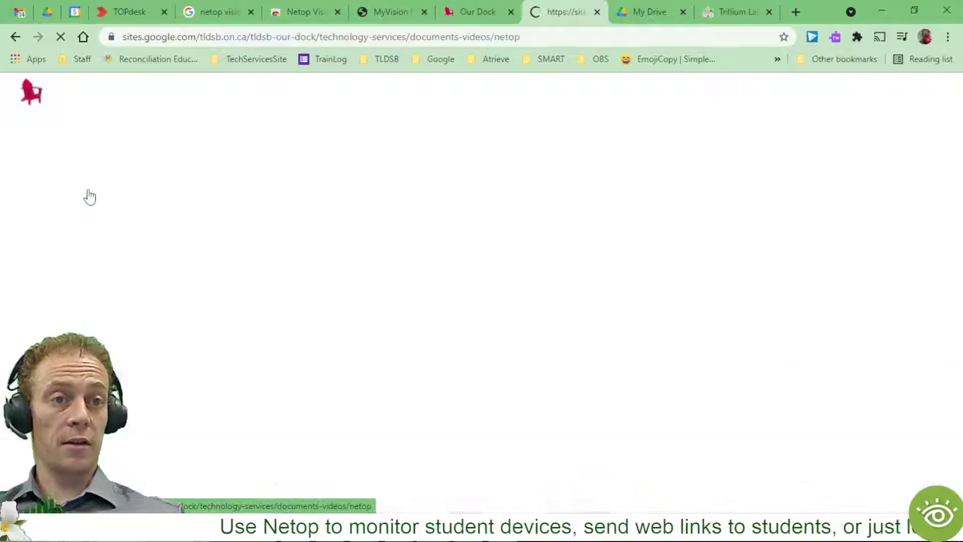
{"action": "scroll", "coordinate": [92, 190], "scroll_direction": "down", "scroll_amount": 3}
{"action": "scroll", "coordinate": [95, 198], "scroll_direction": "down", "scroll_amount": 4}
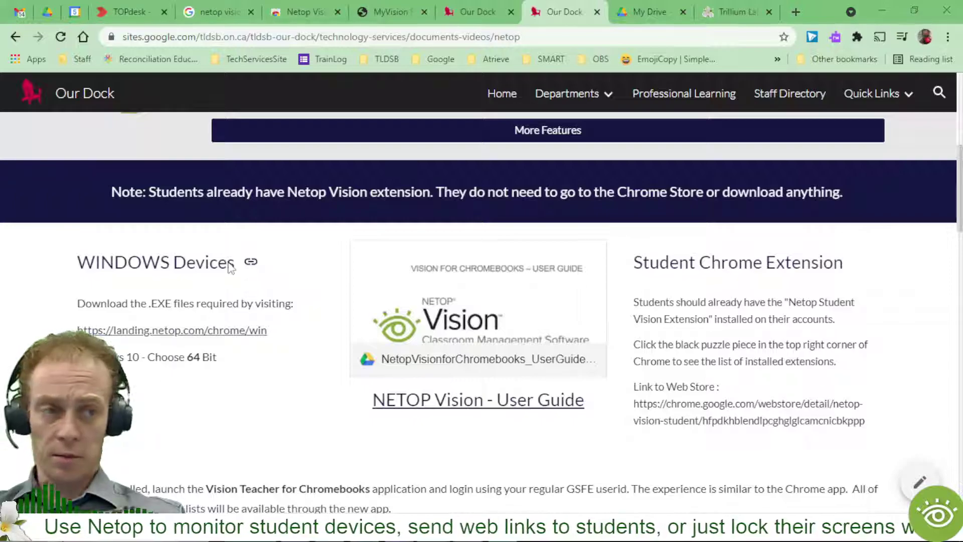
Search the Start menu for 'net' and launch the Netop Vision Teacher app
{"action": "key", "text": "super"}
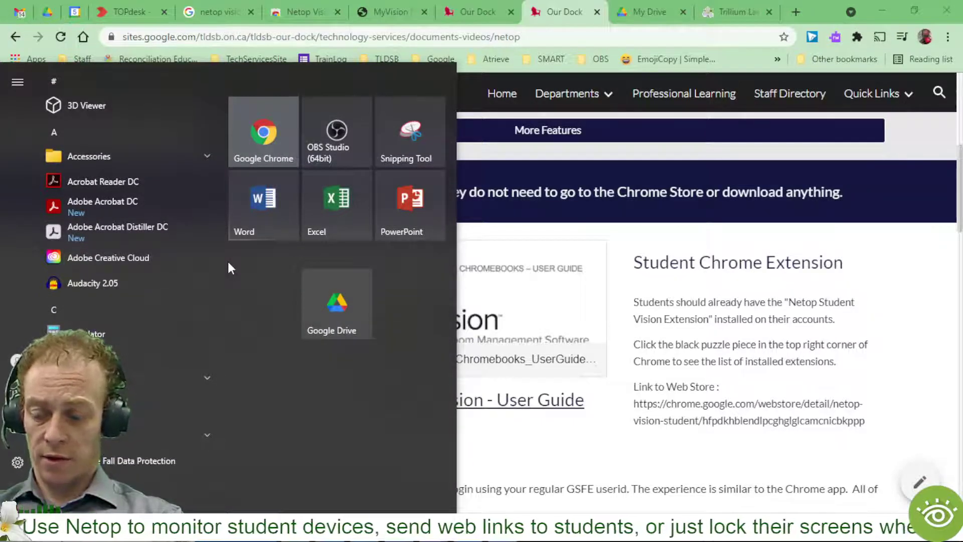
{"action": "type", "text": "net"}
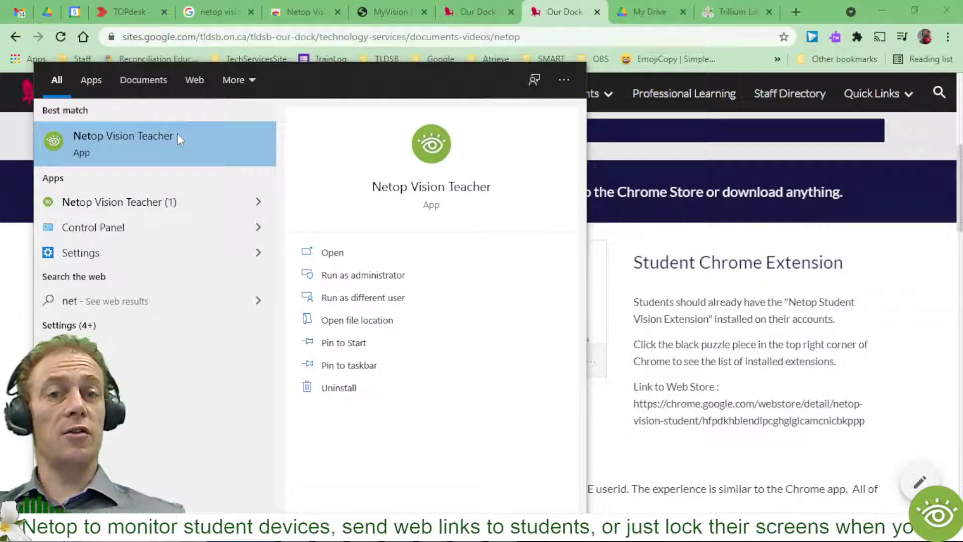
{"action": "left_click", "coordinate": [133, 137]}
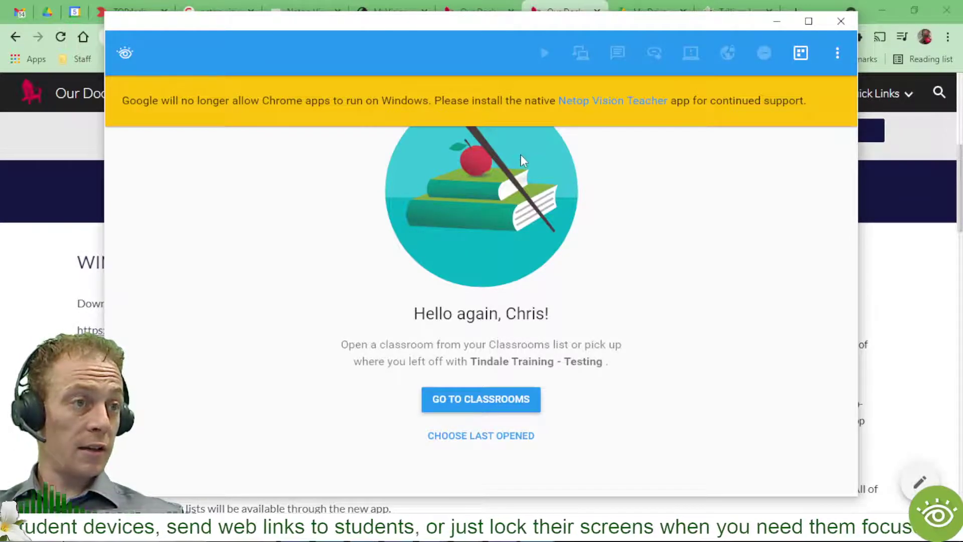
Go to Netop's native Windows app page and locate the 64 bit .EXE download line
{"action": "left_click", "coordinate": [617, 101]}
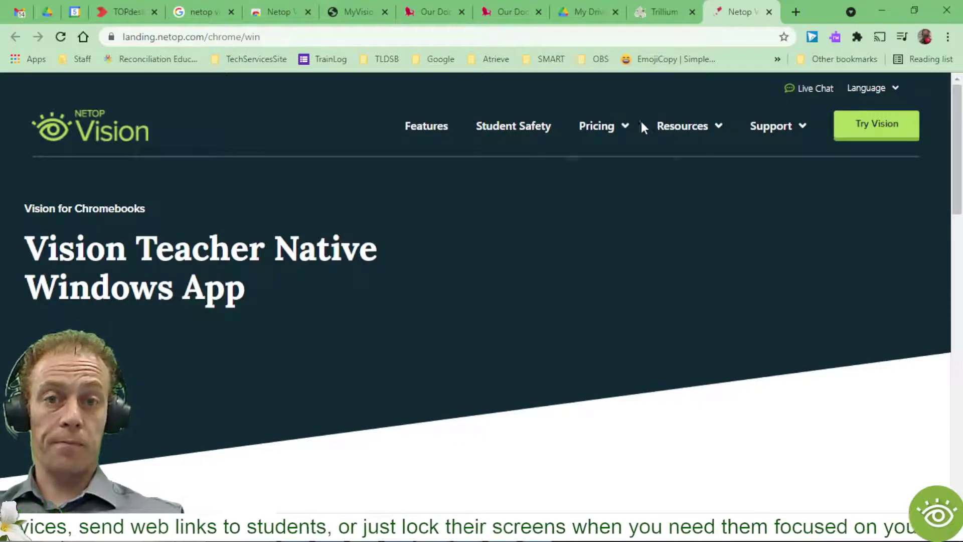
{"action": "scroll", "coordinate": [594, 153], "scroll_direction": "down", "scroll_amount": 3}
{"action": "scroll", "coordinate": [593, 153], "scroll_direction": "down", "scroll_amount": 7}
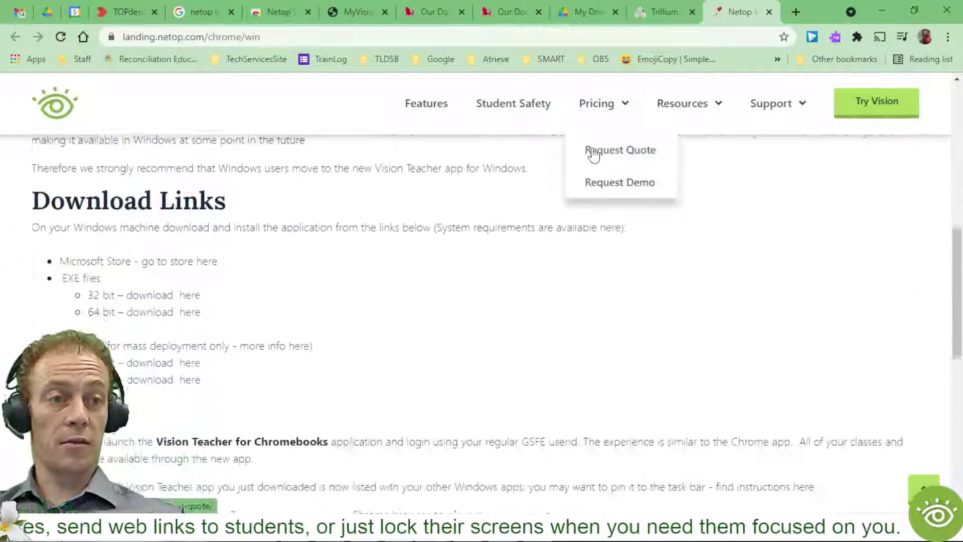
{"action": "left_click_drag", "start_coordinate": [233, 206], "coordinate": [10, 209]}
{"action": "left_click", "coordinate": [280, 215]}
{"action": "scroll", "coordinate": [306, 261], "scroll_direction": "down", "scroll_amount": 2}
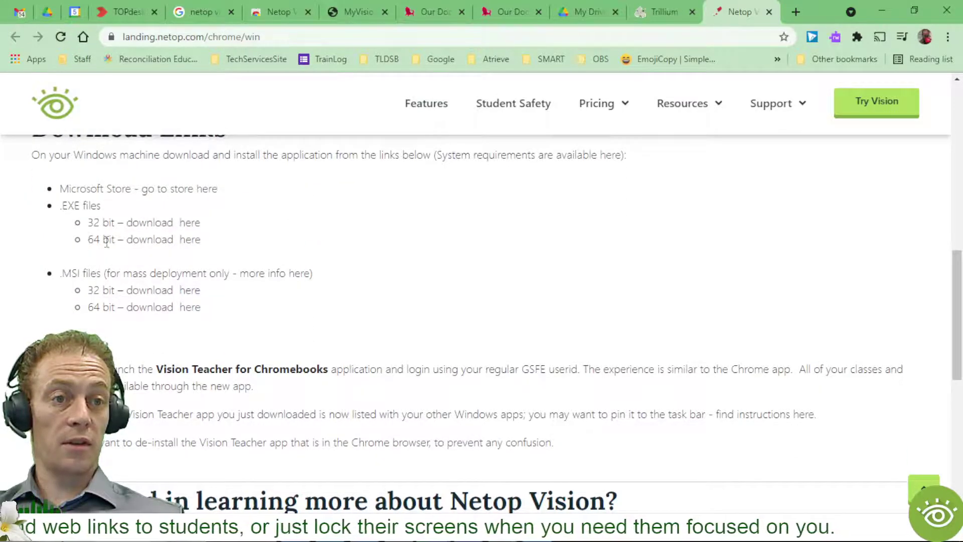
{"action": "left_click_drag", "start_coordinate": [111, 242], "coordinate": [88, 240]}
{"action": "left_click", "coordinate": [238, 249]}
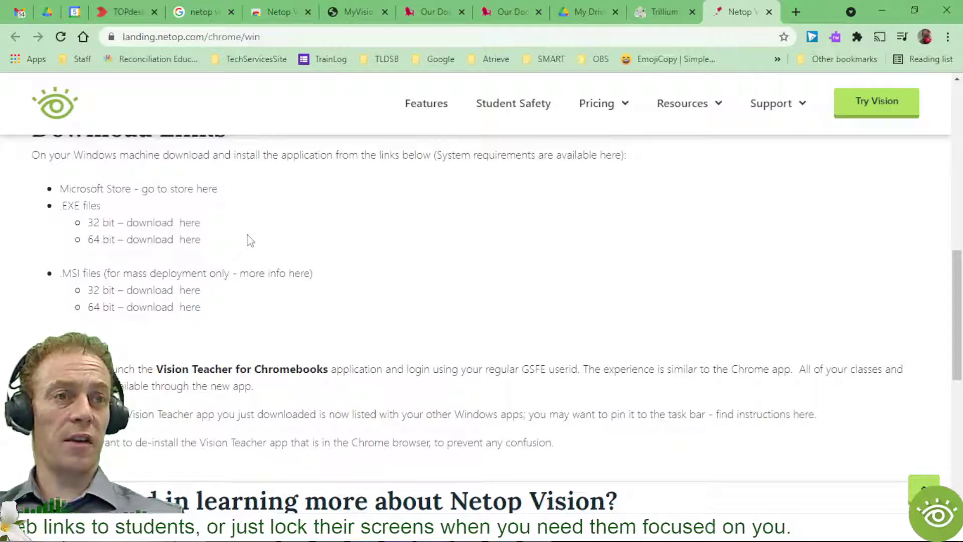
Check the 'Windows 10 - Choose 64 Bit' note on the Our Dock Netop page
{"action": "left_click", "coordinate": [505, 18]}
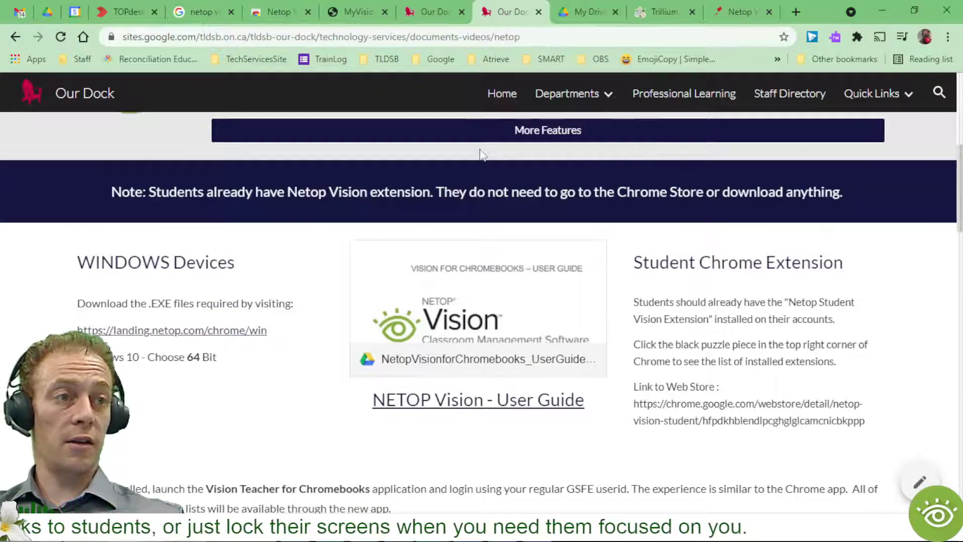
{"action": "scroll", "coordinate": [481, 155], "scroll_direction": "up", "scroll_amount": 3}
{"action": "scroll", "coordinate": [483, 157], "scroll_direction": "down", "scroll_amount": 4}
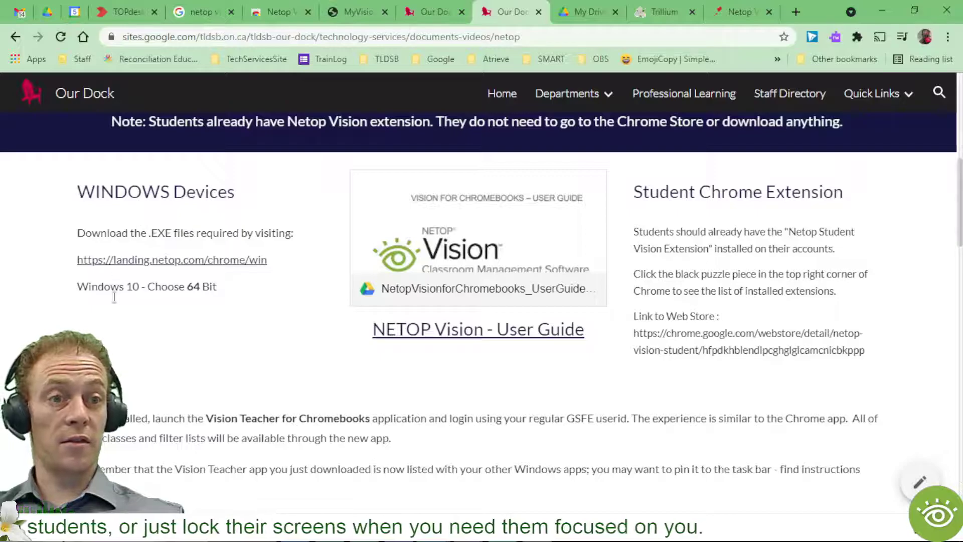
{"action": "left_click_drag", "start_coordinate": [78, 286], "coordinate": [155, 287]}
{"action": "left_click", "coordinate": [178, 288]}
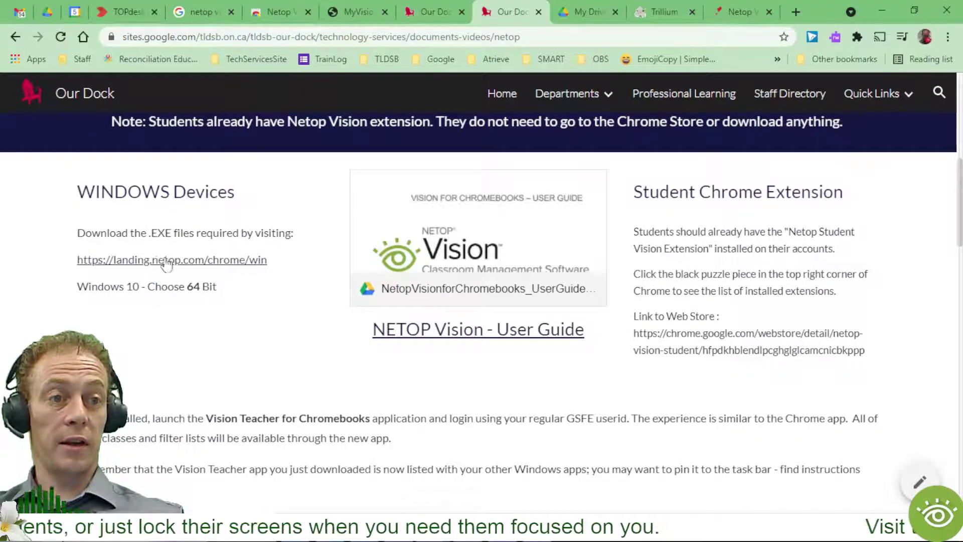
Reopen the landing.netop.com page and download the 64 bit .EXE installer
{"action": "left_click", "coordinate": [197, 260]}
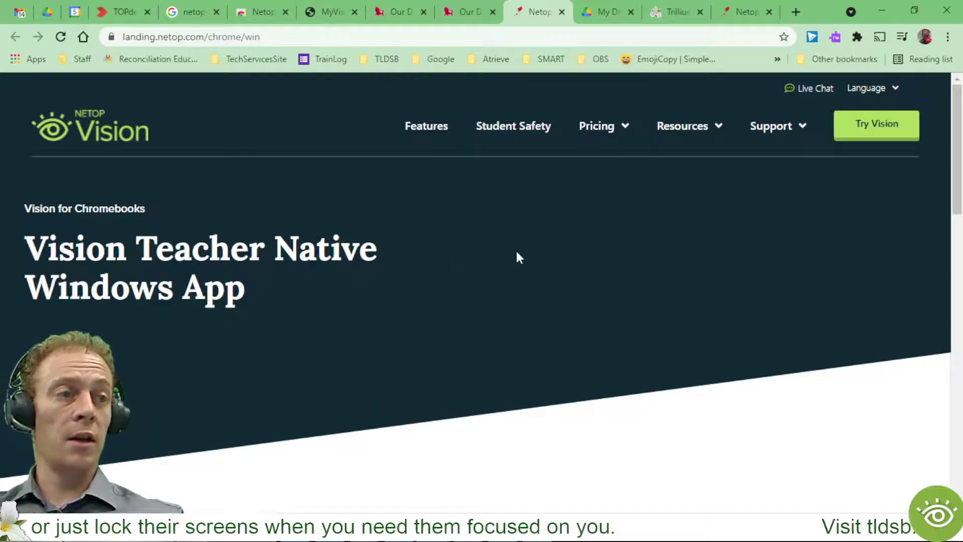
{"action": "scroll", "coordinate": [519, 257], "scroll_direction": "down", "scroll_amount": 10}
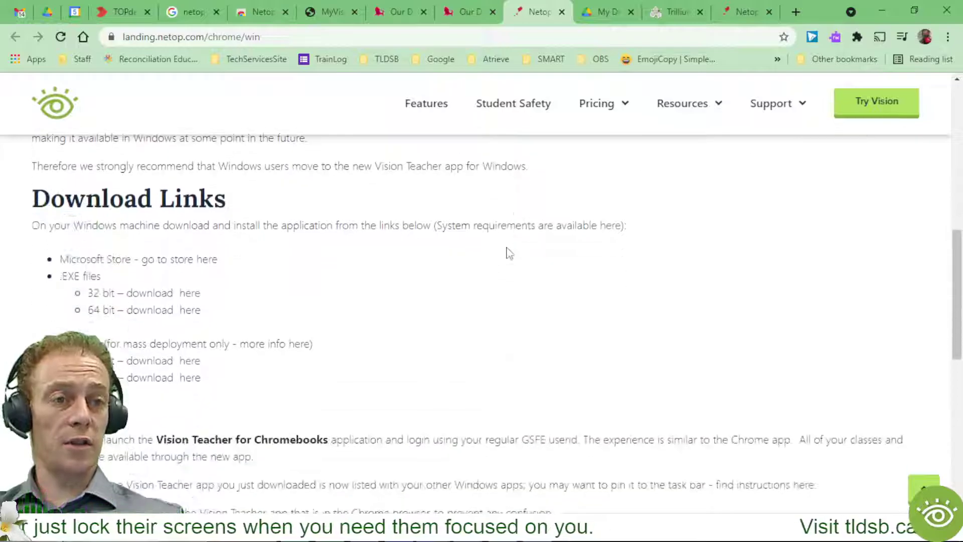
{"action": "scroll", "coordinate": [509, 253], "scroll_direction": "down", "scroll_amount": 1}
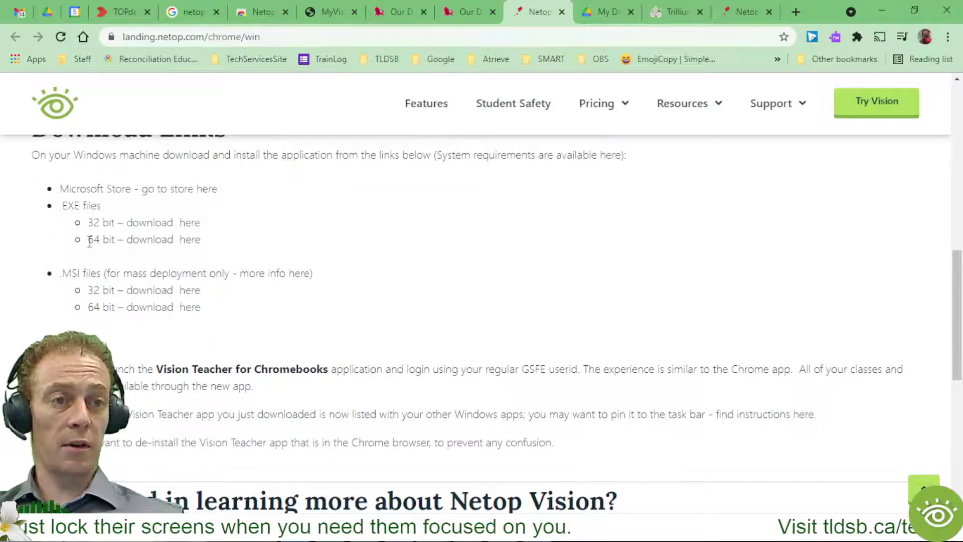
{"action": "left_click", "coordinate": [194, 243]}
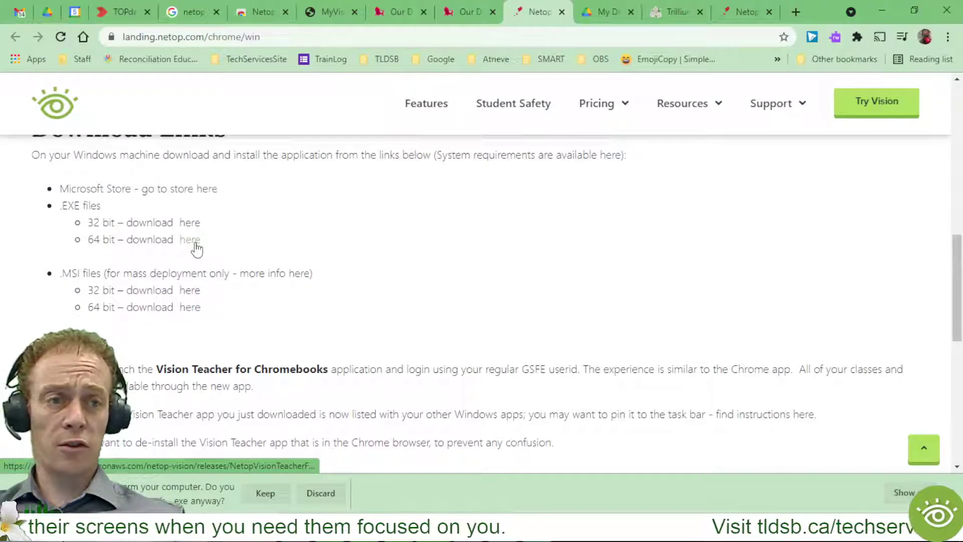
Close the Netop tab, switch to My Drive, and keep the flagged Vision Teacher installer
{"action": "key", "text": "ctrl+w"}
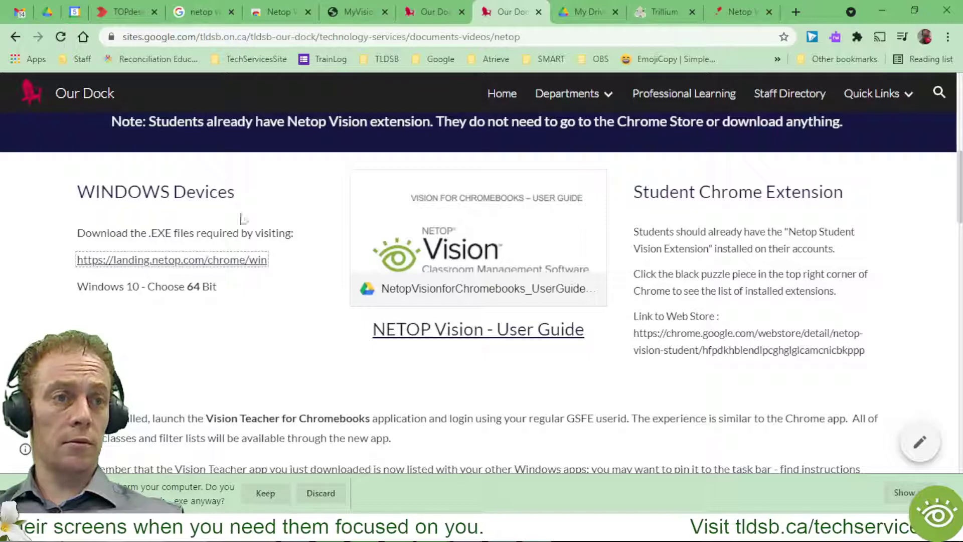
{"action": "left_click", "coordinate": [587, 12]}
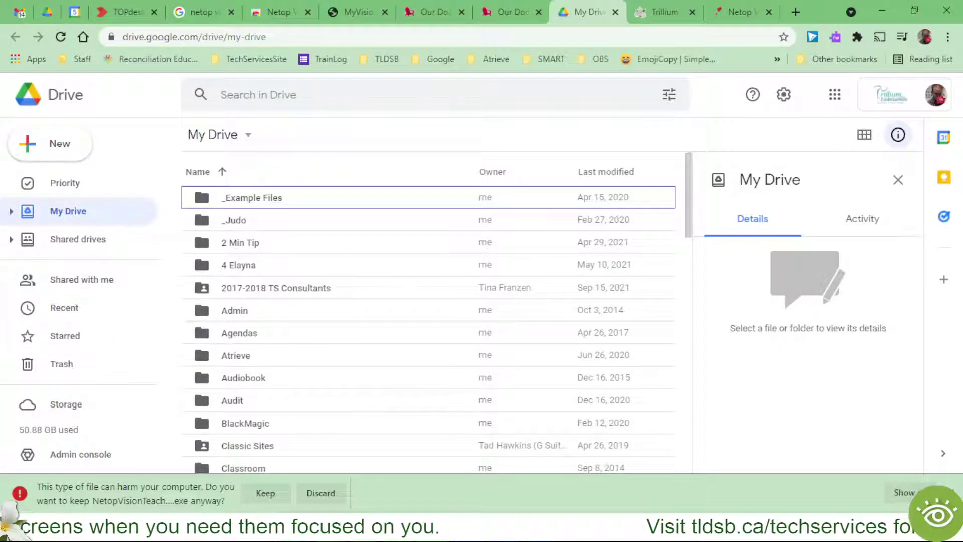
{"action": "left_click", "coordinate": [266, 494]}
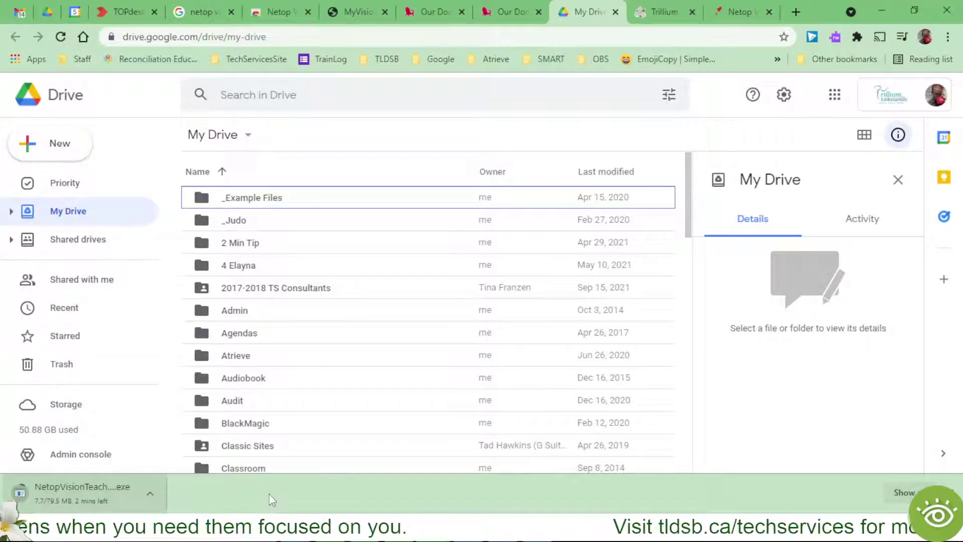
Open Chrome's full extensions management page and scroll to the Chrome Apps section
{"action": "left_click", "coordinate": [858, 37]}
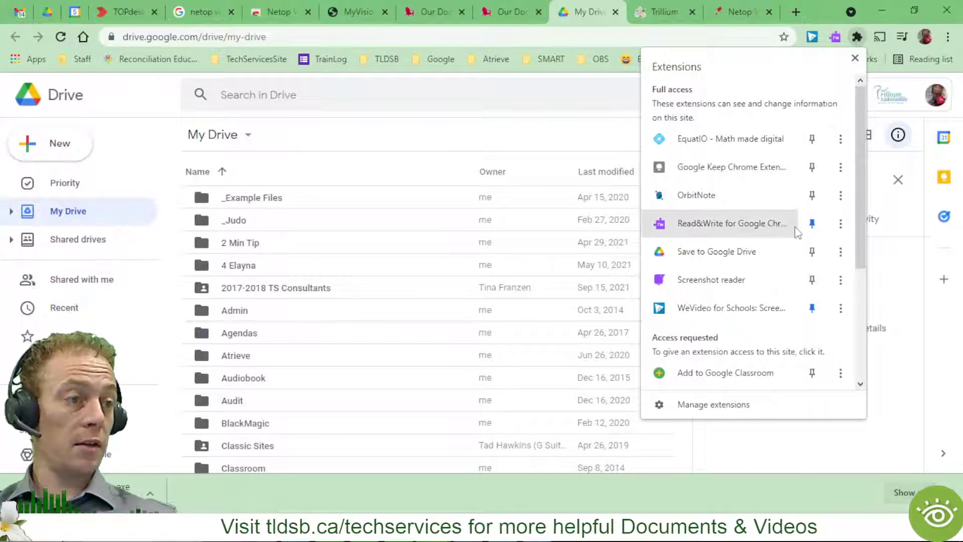
{"action": "scroll", "coordinate": [798, 233], "scroll_direction": "down", "scroll_amount": 3}
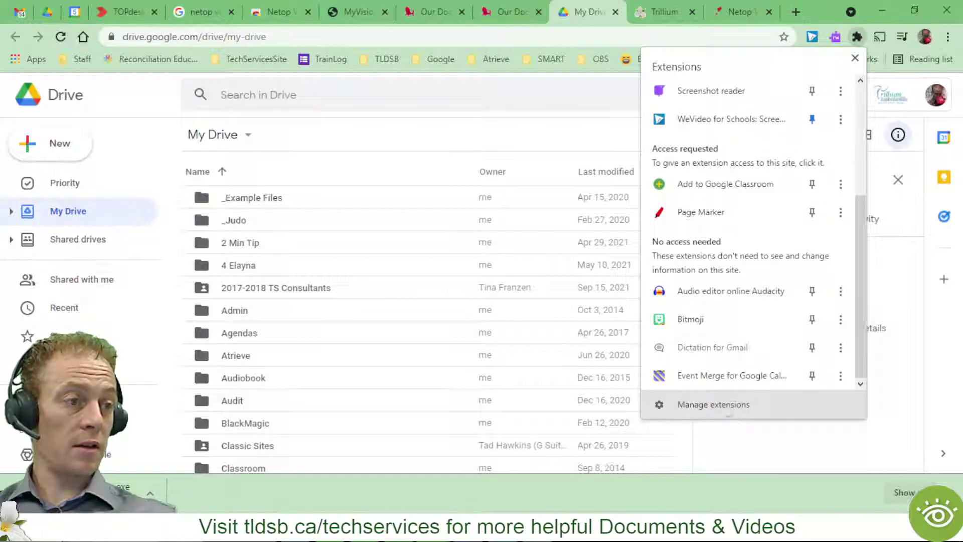
{"action": "left_click", "coordinate": [705, 405]}
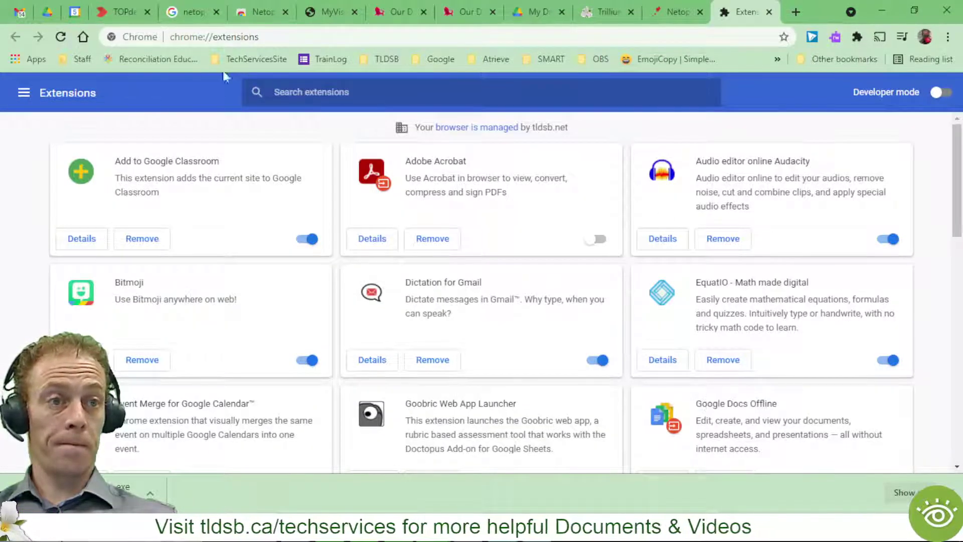
{"action": "scroll", "coordinate": [722, 270], "scroll_direction": "down", "scroll_amount": 10}
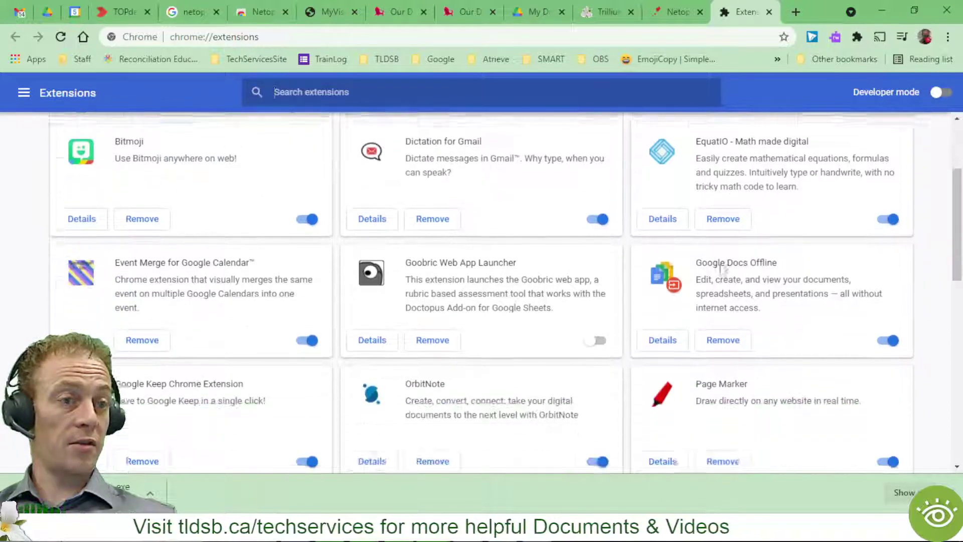
{"action": "scroll", "coordinate": [382, 179], "scroll_direction": "down", "scroll_amount": 3}
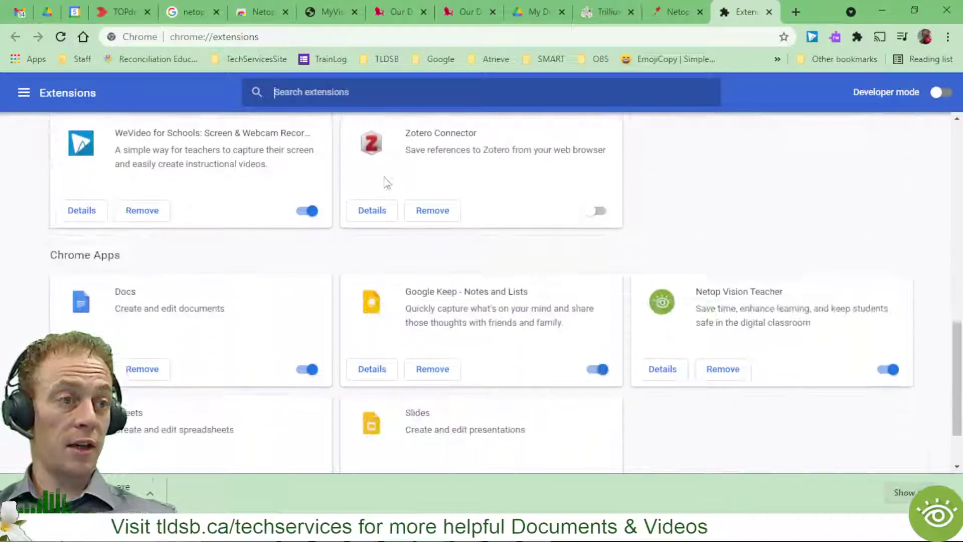
{"action": "left_click_drag", "start_coordinate": [117, 258], "coordinate": [76, 255]}
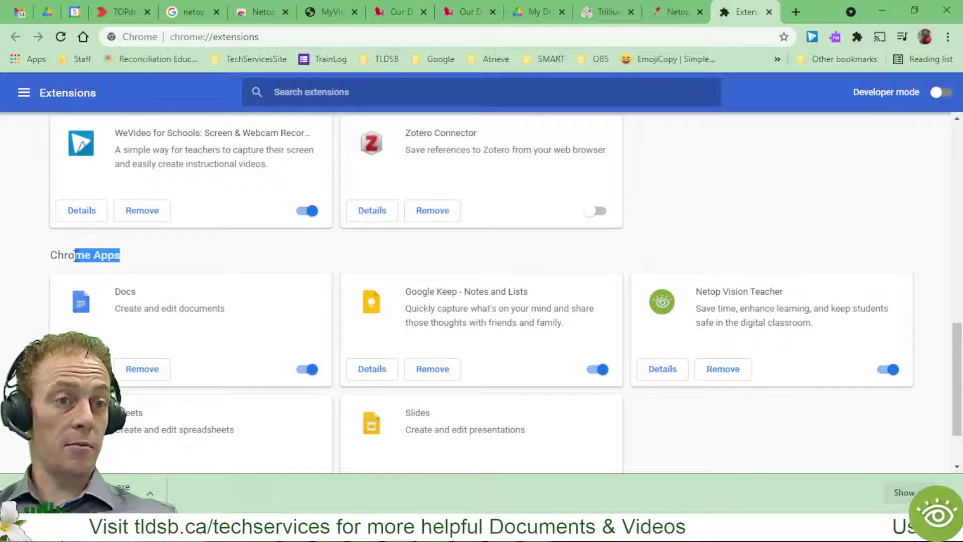
{"action": "left_click", "coordinate": [213, 256]}
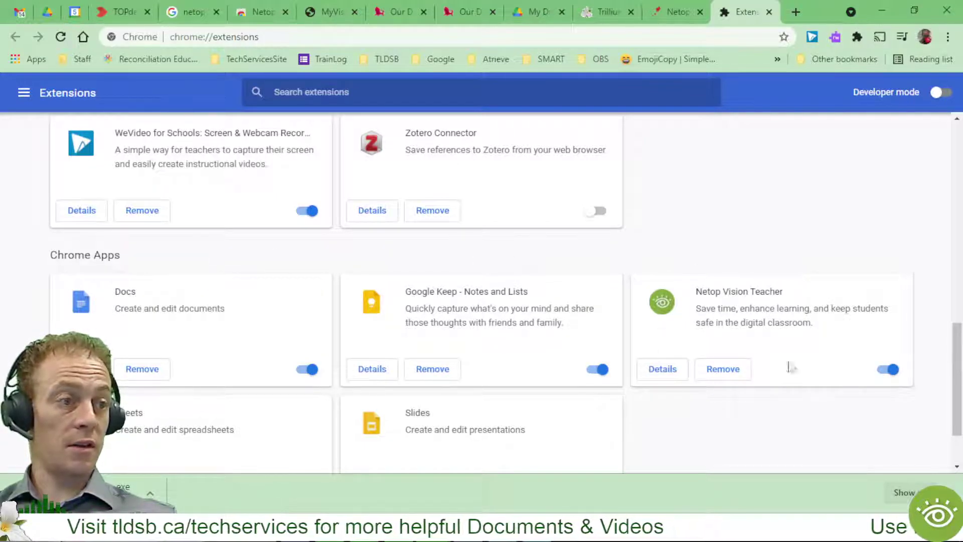
Remove the Netop Vision Teacher app and confirm the removal
{"action": "left_click", "coordinate": [732, 371]}
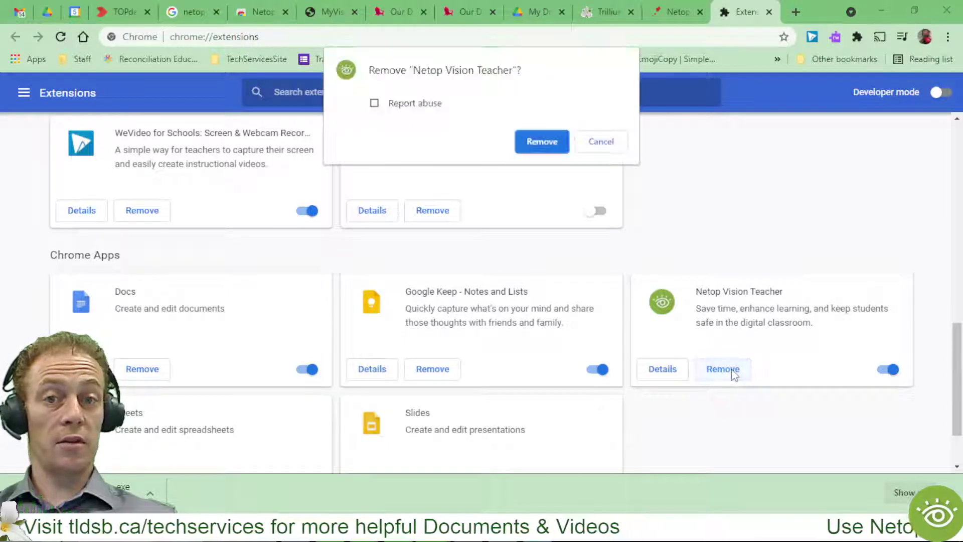
{"action": "left_click", "coordinate": [542, 143]}
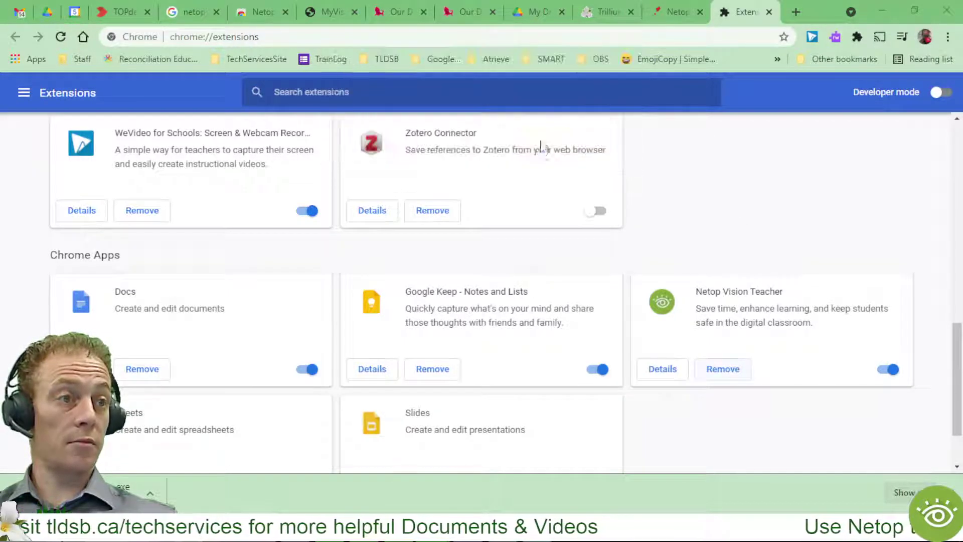
{"action": "scroll", "coordinate": [727, 212], "scroll_direction": "down", "scroll_amount": 2}
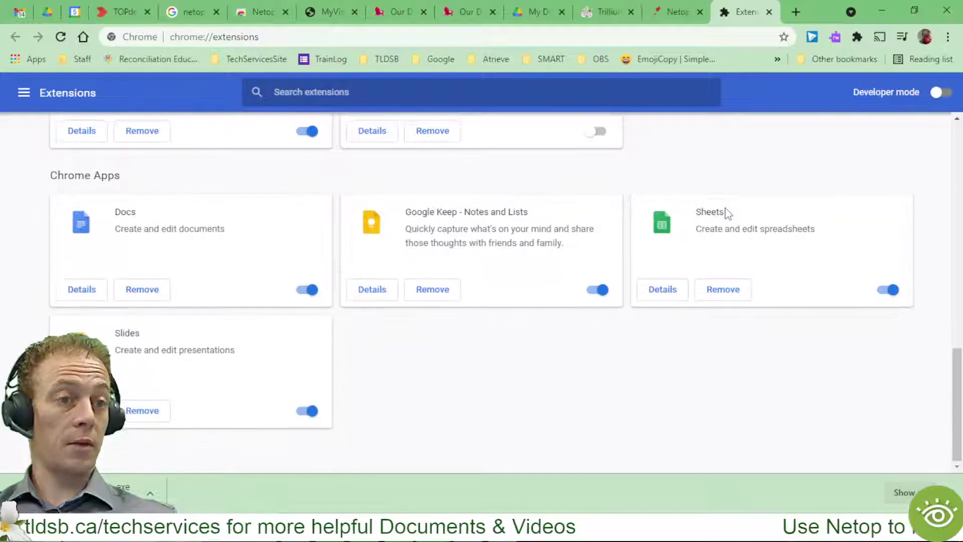
{"action": "scroll", "coordinate": [728, 215], "scroll_direction": "up", "scroll_amount": 15}
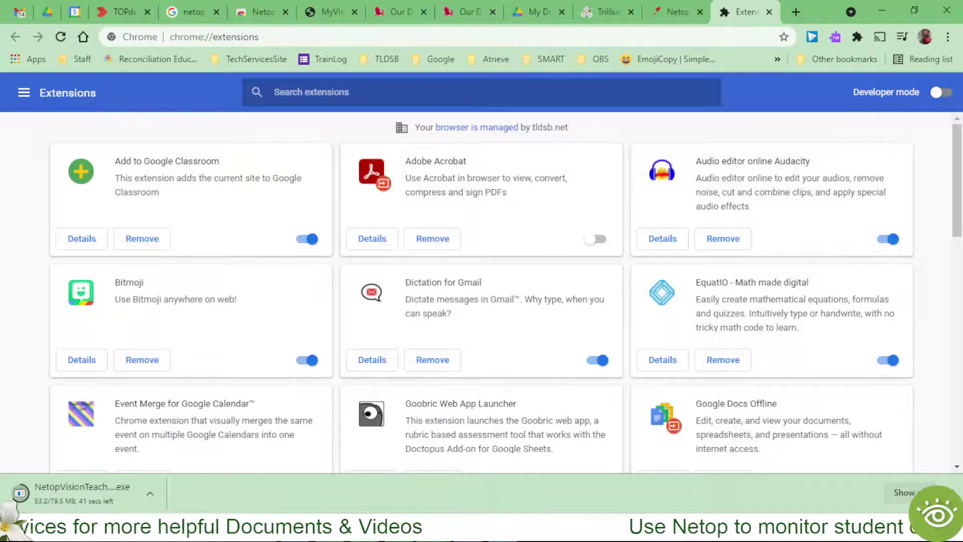
Close the Extensions tab and return to the Our Dock Netop page, reviewing the student web store link
{"action": "left_click", "coordinate": [768, 12]}
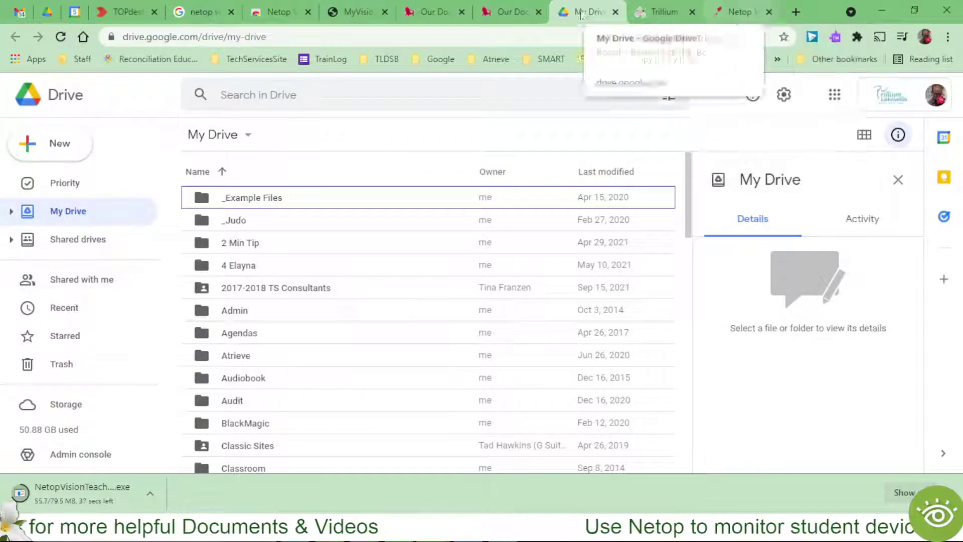
{"action": "left_click", "coordinate": [515, 12]}
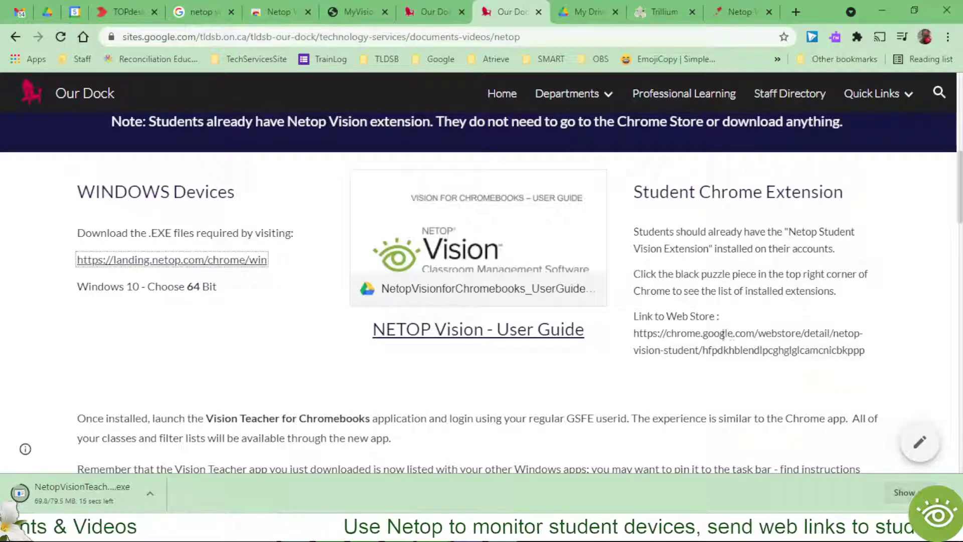
{"action": "left_click", "coordinate": [767, 346]}
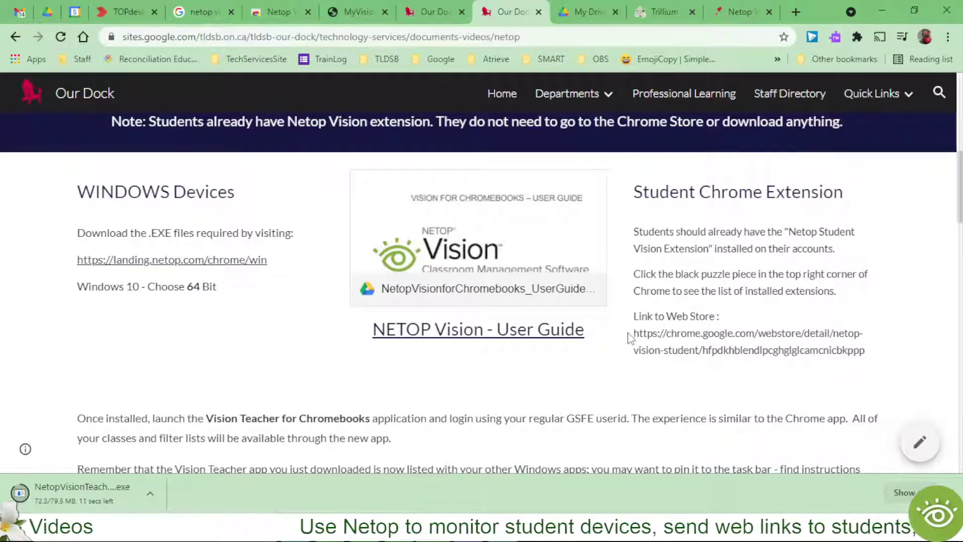
{"action": "left_click_drag", "start_coordinate": [633, 333], "coordinate": [913, 356]}
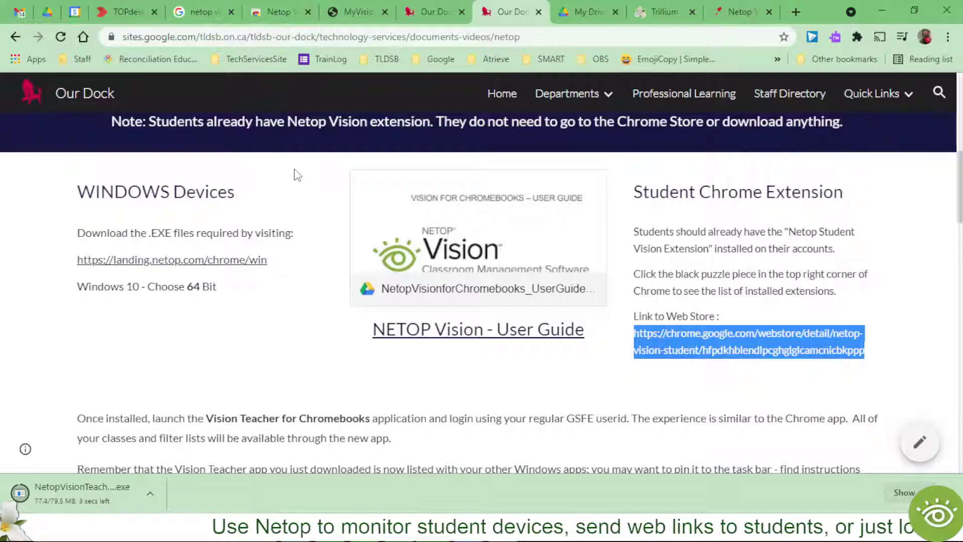
{"action": "left_click", "coordinate": [788, 234]}
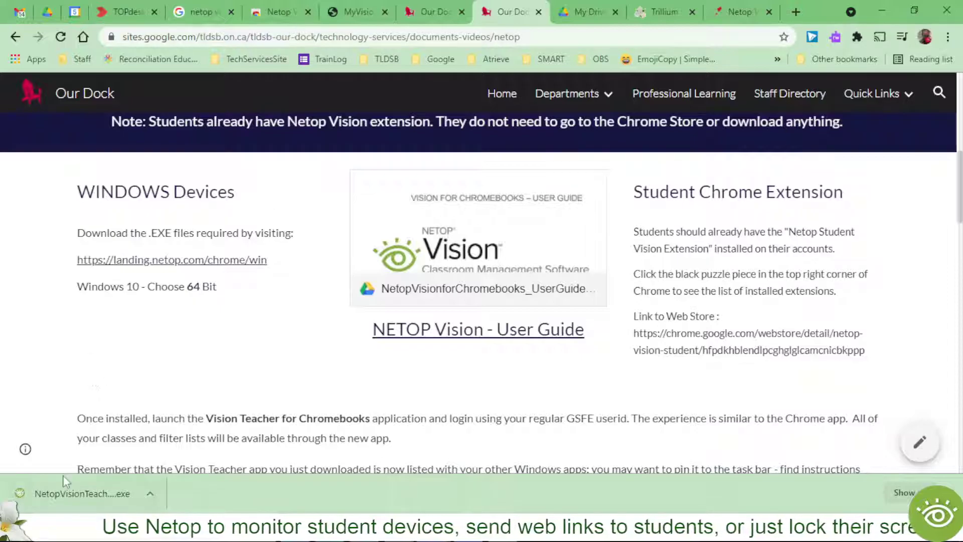
Launch the downloaded Vision Teacher .exe and allow it through SmartScreen with More info, Run anyway
{"action": "left_click", "coordinate": [91, 494]}
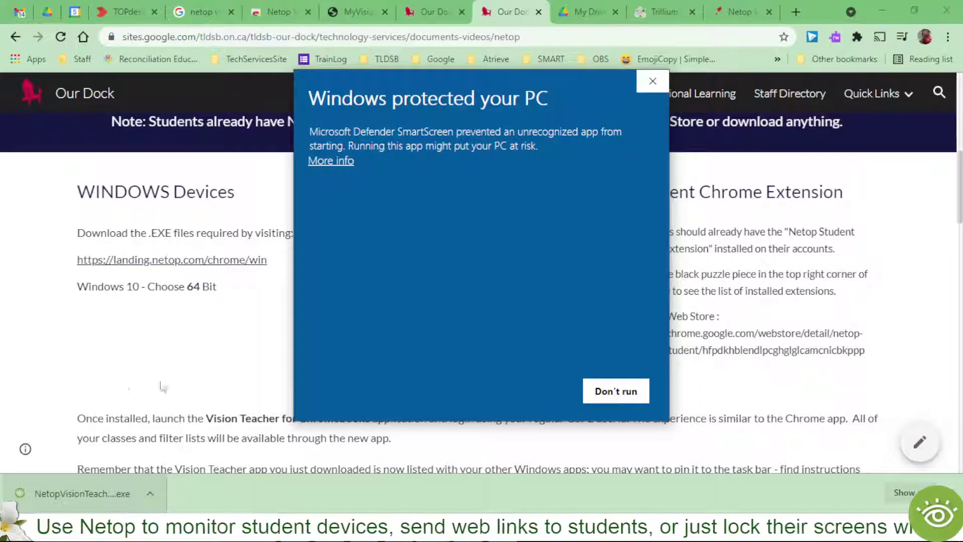
{"action": "left_click", "coordinate": [334, 161]}
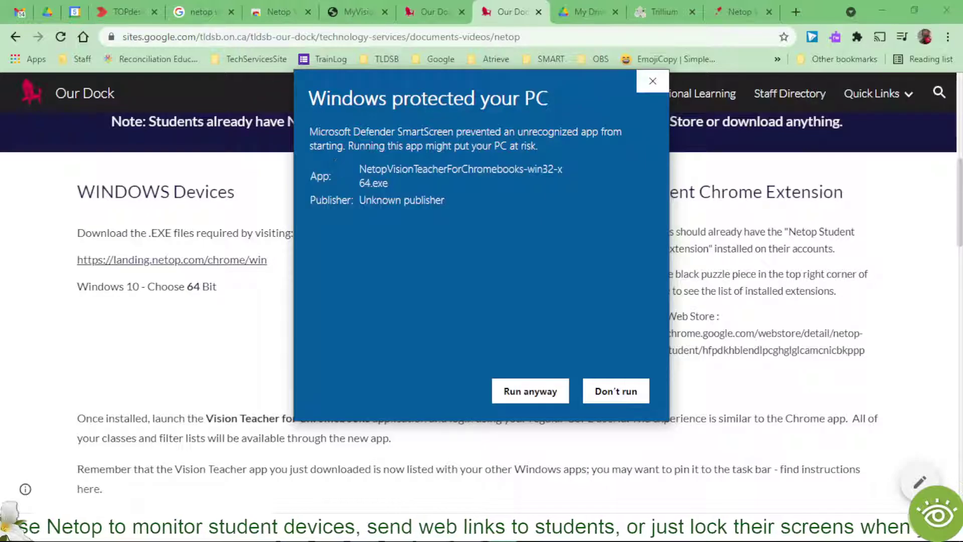
{"action": "left_click", "coordinate": [530, 393]}
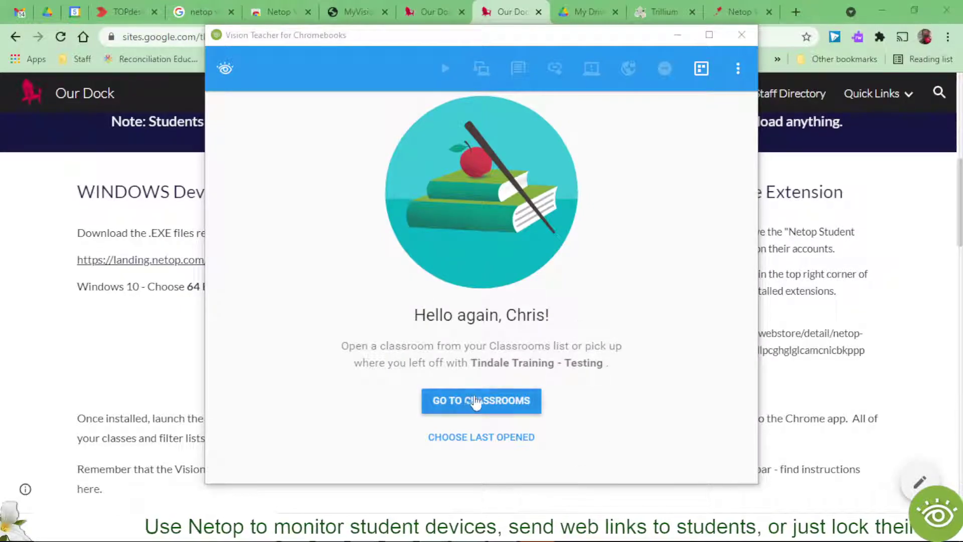
Open the Tindale Training - Testing classroom from the classrooms list and start the class
{"action": "left_click", "coordinate": [496, 404]}
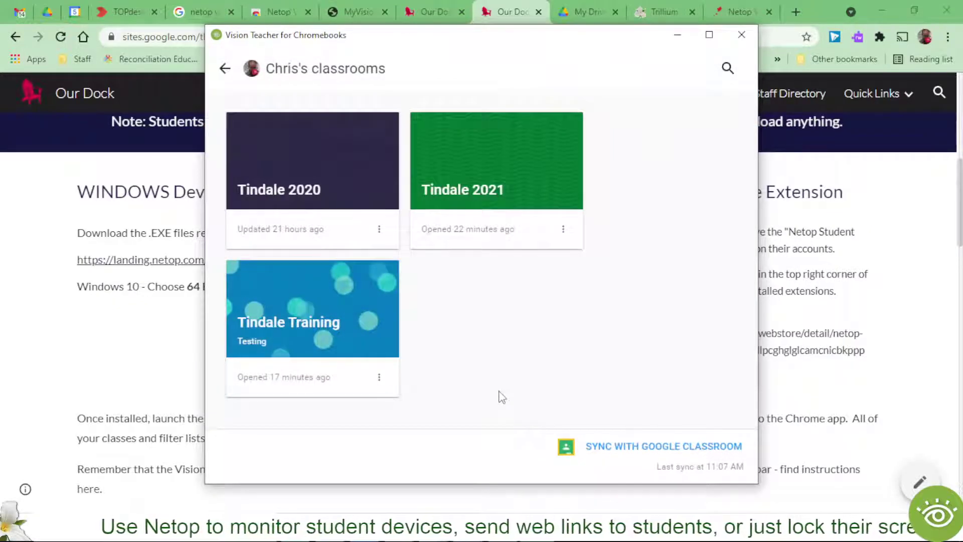
{"action": "left_click", "coordinate": [312, 331]}
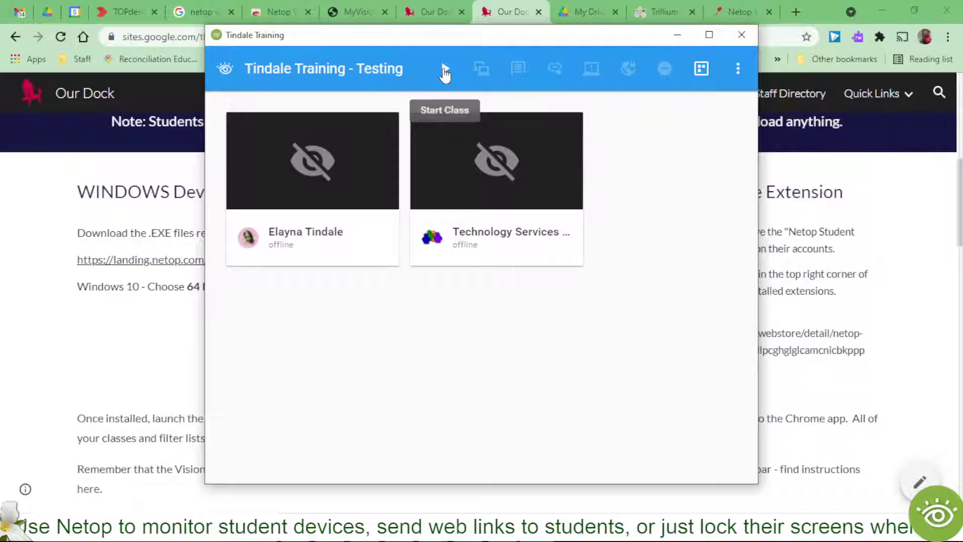
{"action": "left_click", "coordinate": [445, 73]}
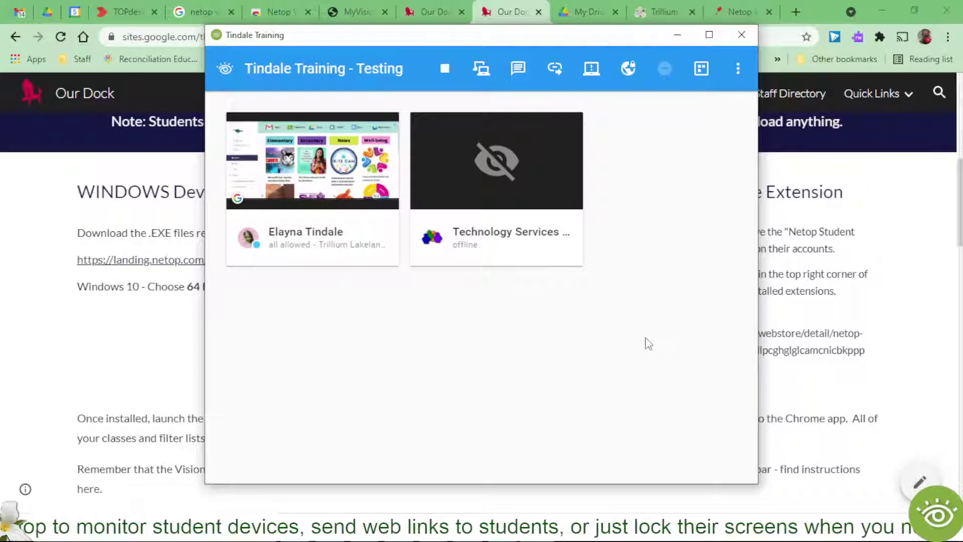
Close the Gmail notification and select the online student's tile, leaving 1 selected
{"action": "left_click", "coordinate": [554, 233]}
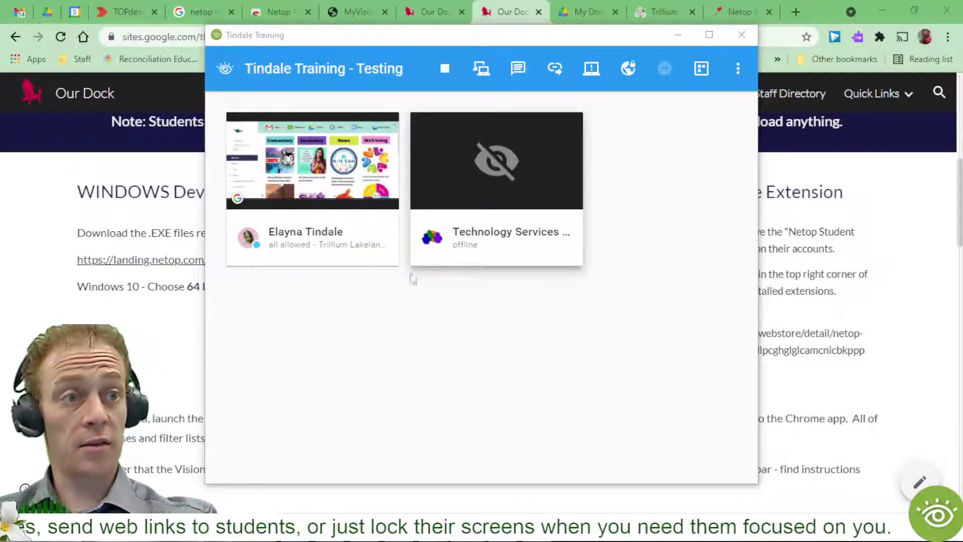
{"action": "mouse_move", "coordinate": [322, 232]}
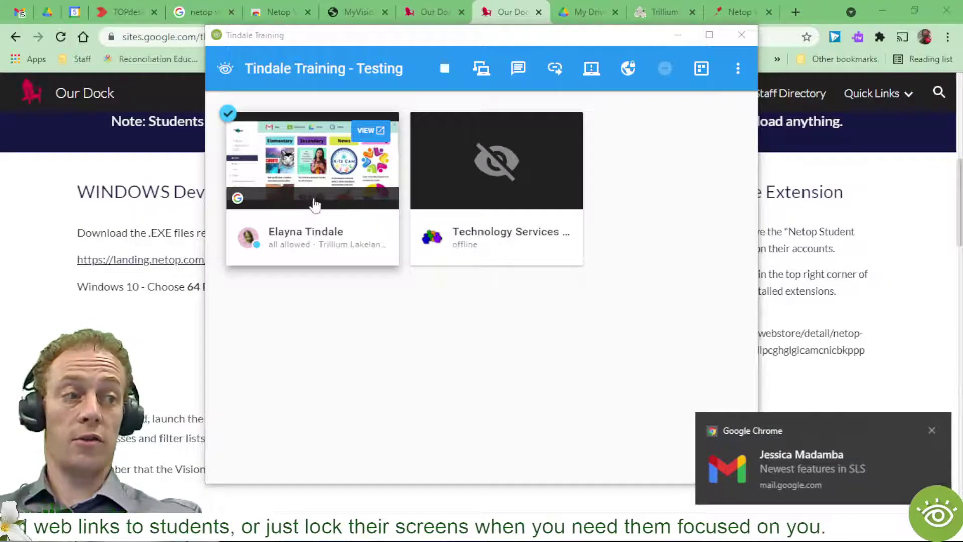
{"action": "left_click", "coordinate": [932, 430]}
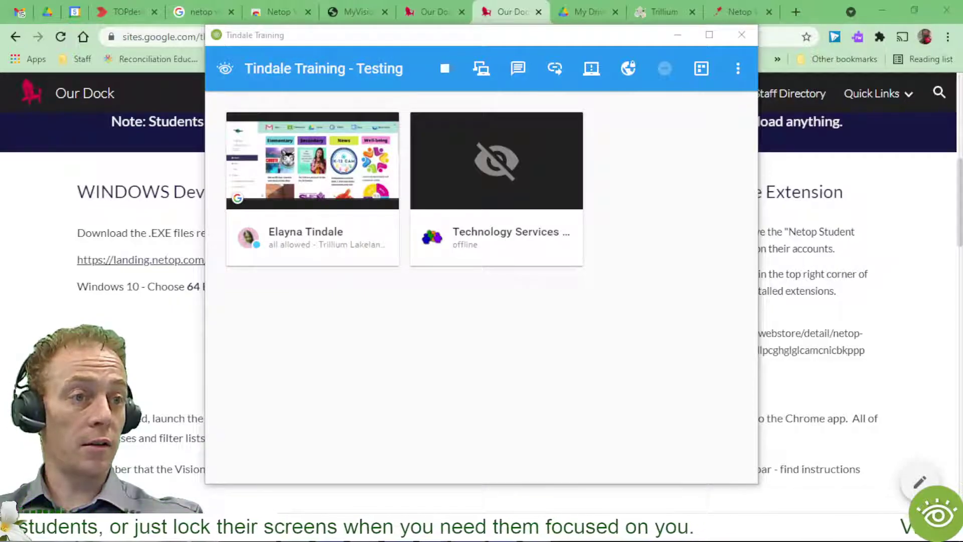
{"action": "left_click", "coordinate": [228, 113]}
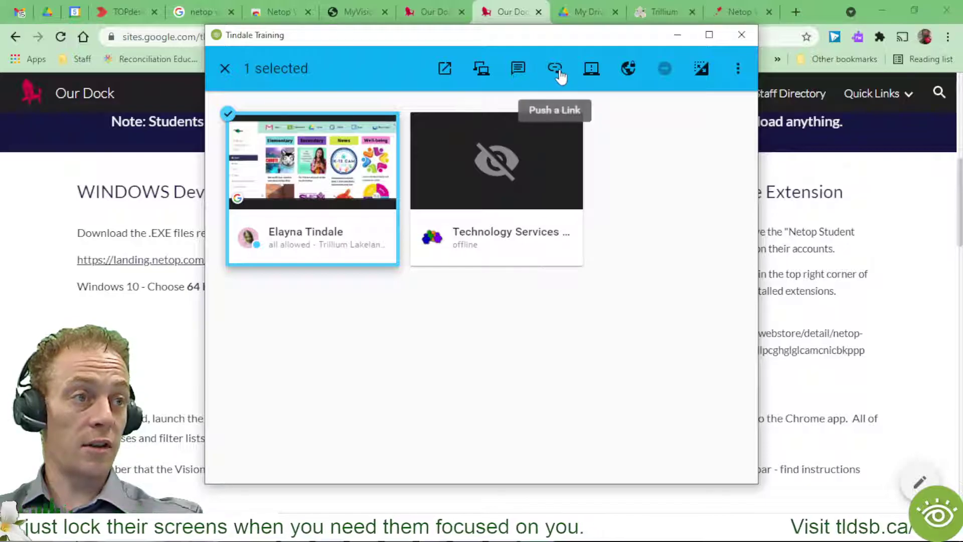
Set the student's Filter Web to all allowed, toggle Invert Selection, deselect the card, then open the three-dot menu
{"action": "left_click", "coordinate": [593, 75]}
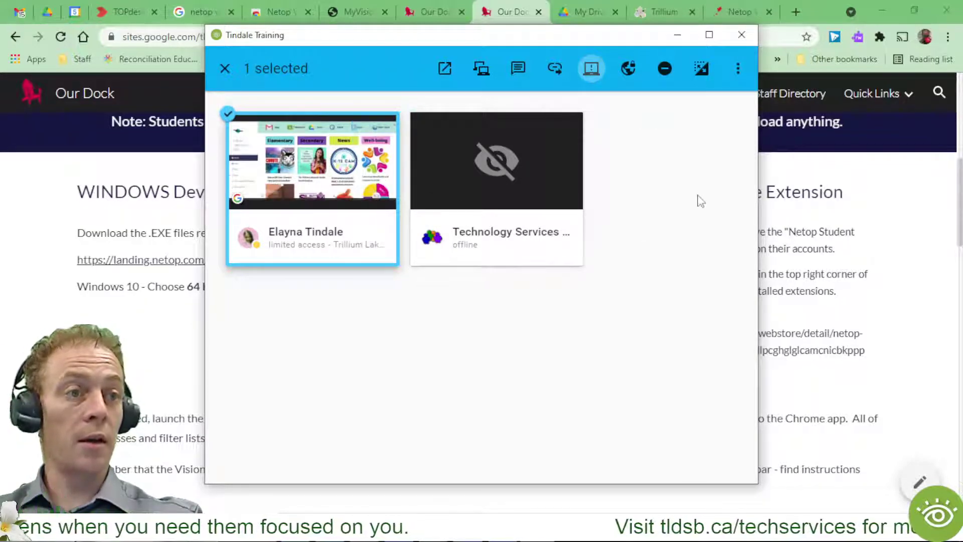
{"action": "left_click", "coordinate": [592, 70]}
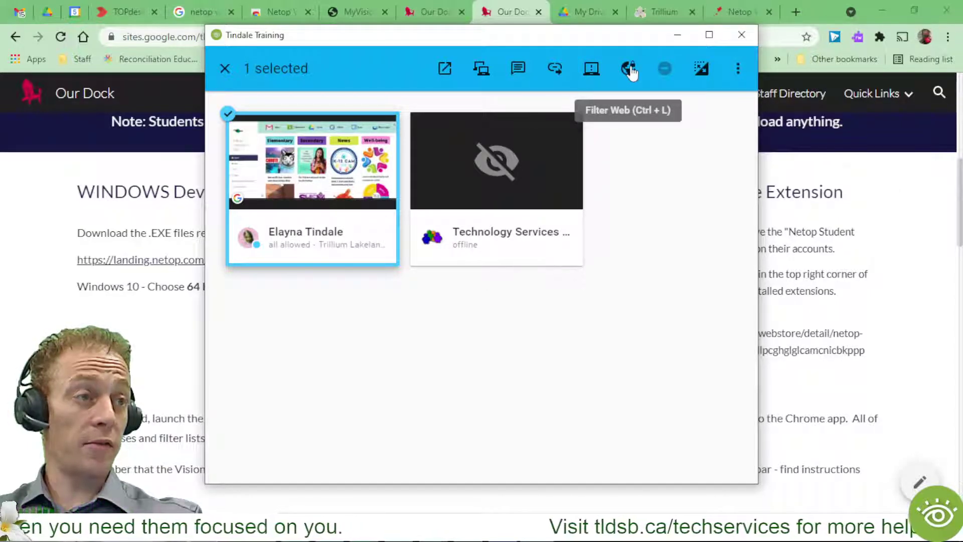
{"action": "left_click", "coordinate": [701, 71]}
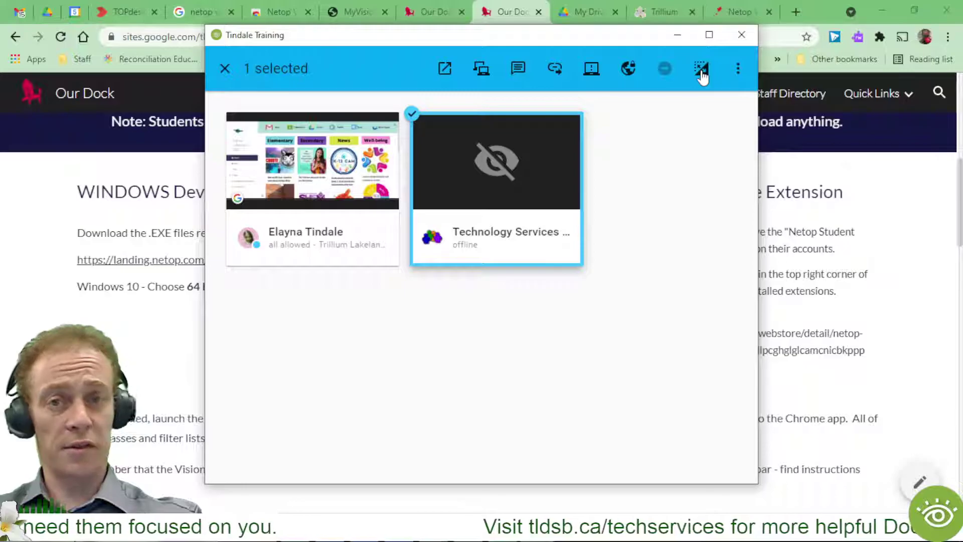
{"action": "left_click", "coordinate": [701, 70]}
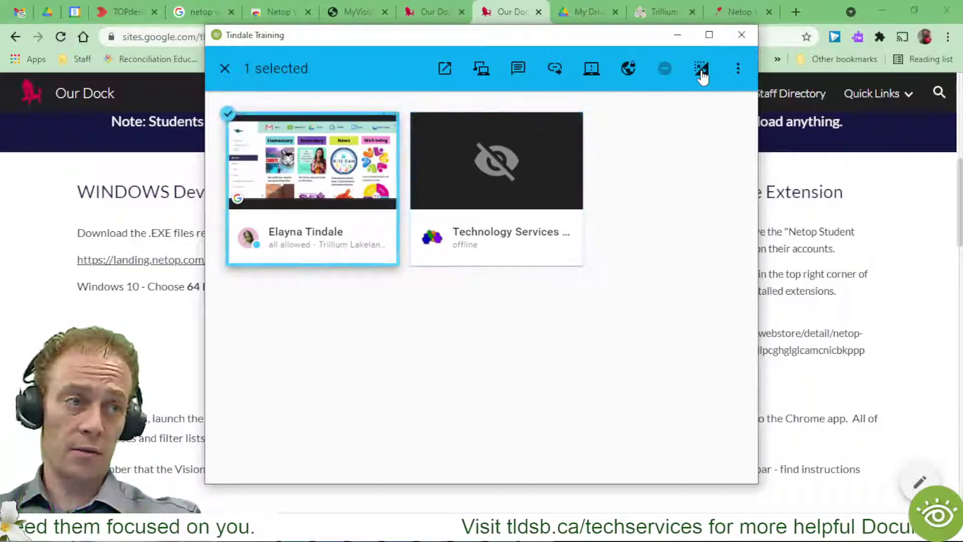
{"action": "left_click", "coordinate": [701, 71]}
{"action": "left_click", "coordinate": [701, 71]}
{"action": "left_click", "coordinate": [702, 71]}
{"action": "left_click", "coordinate": [702, 70]}
{"action": "left_click", "coordinate": [306, 179]}
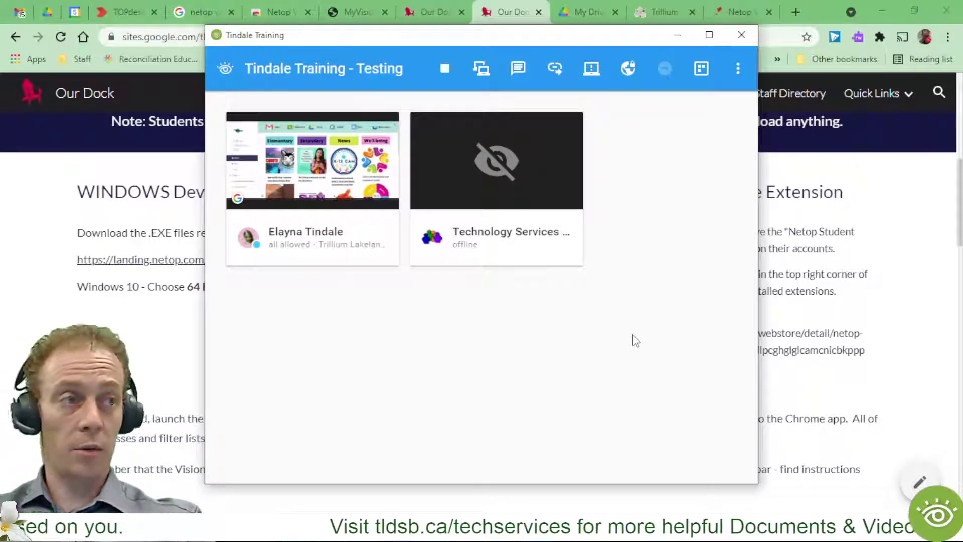
{"action": "left_click", "coordinate": [739, 69]}
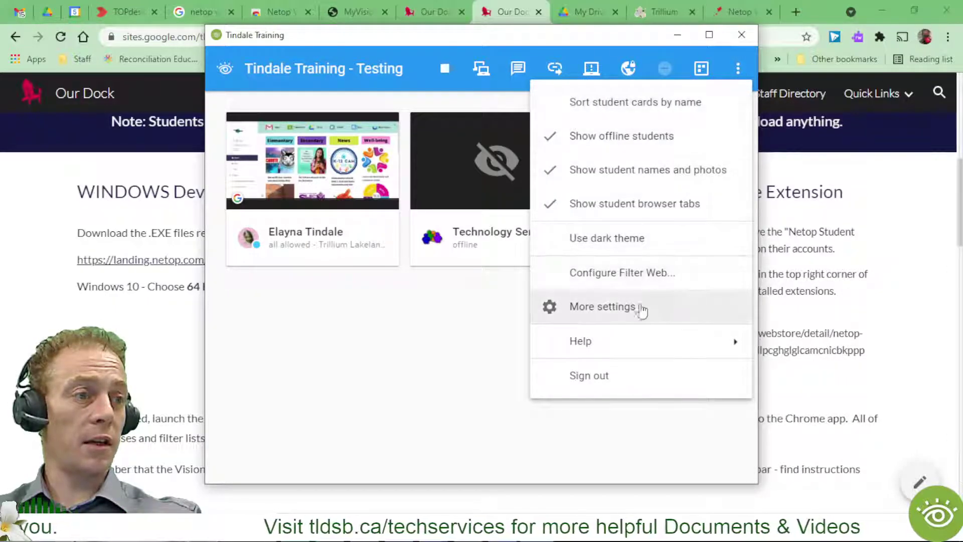
In More settings, turn on auto-start for classes, keeping the stop time at Never and theme Cute
{"action": "left_click", "coordinate": [604, 307]}
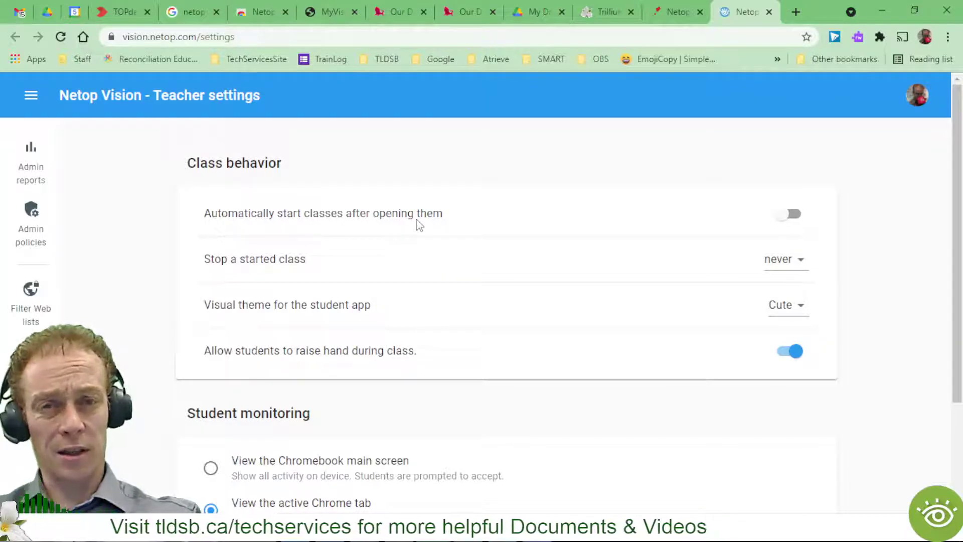
{"action": "left_click", "coordinate": [791, 215]}
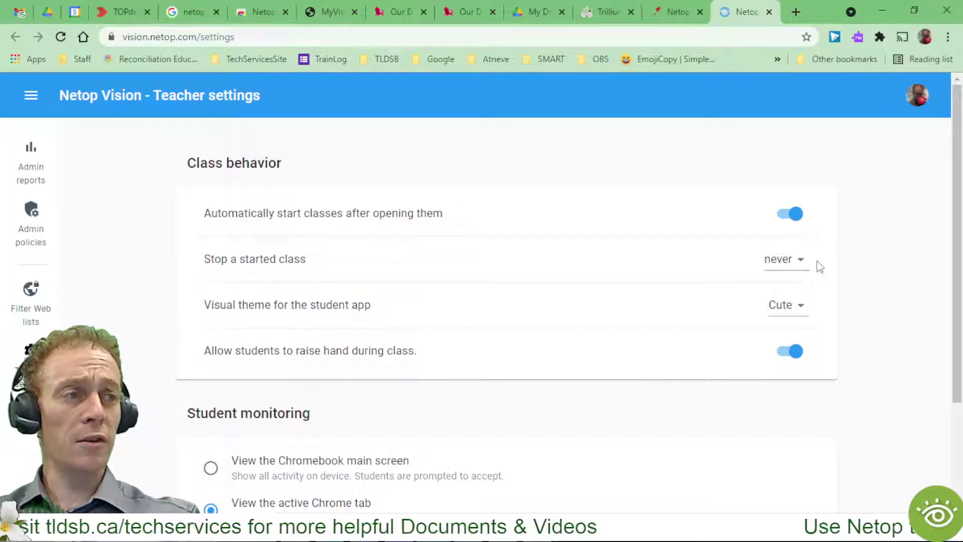
{"action": "left_click", "coordinate": [800, 260]}
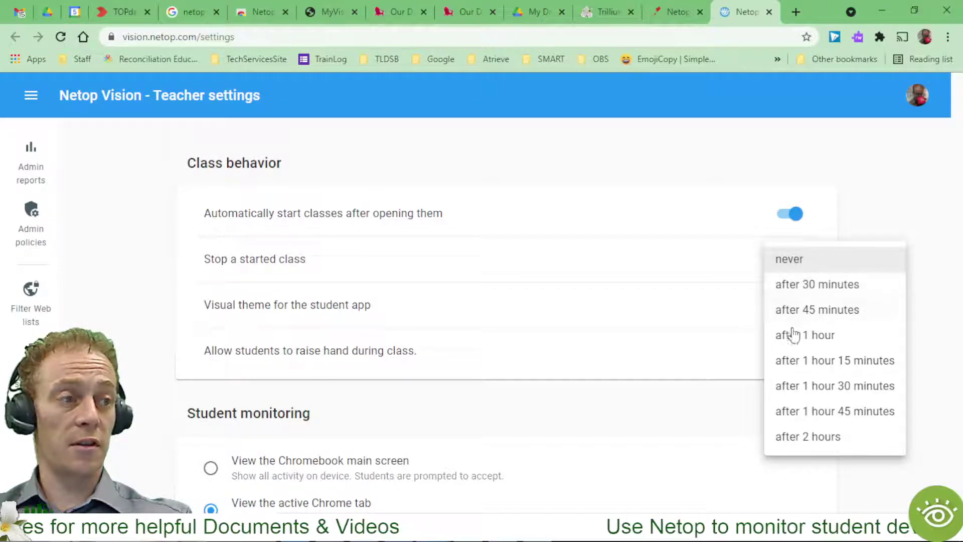
{"action": "left_click", "coordinate": [873, 224]}
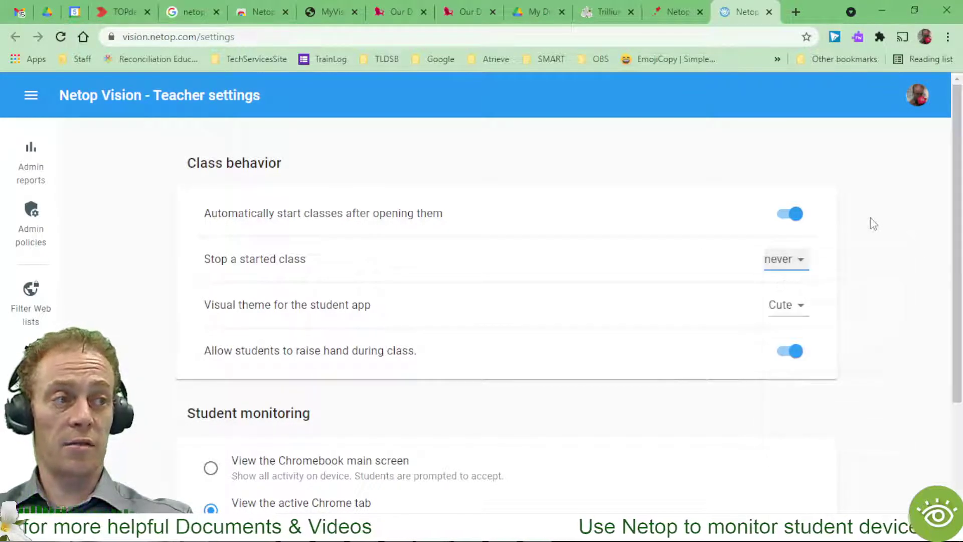
{"action": "left_click", "coordinate": [802, 309]}
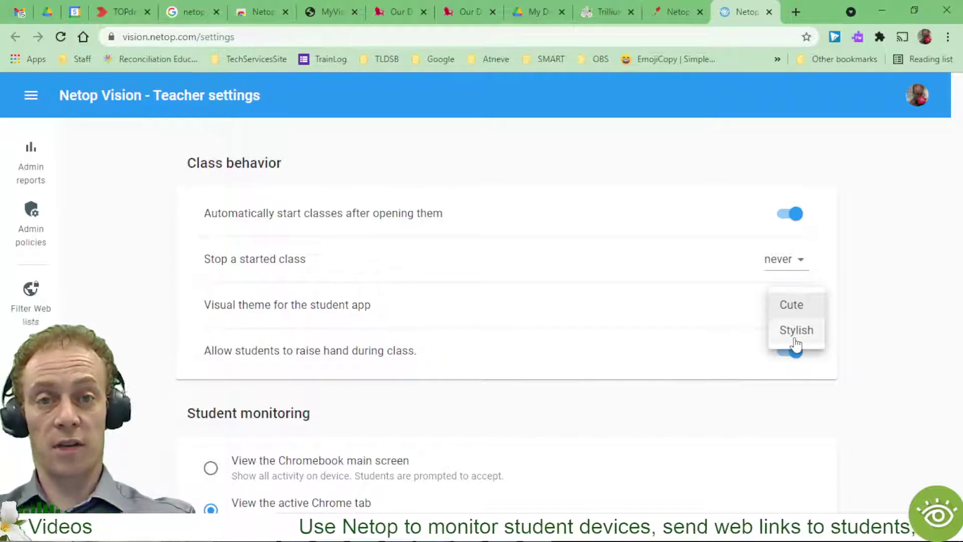
{"action": "left_click", "coordinate": [877, 301]}
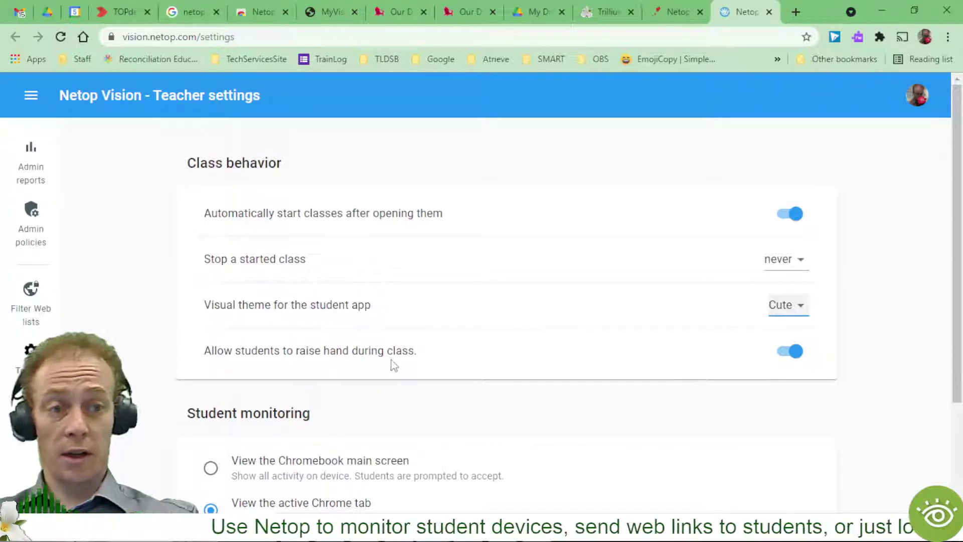
Scroll down the teacher settings and go to Filter Web lists in the sidebar
{"action": "scroll", "coordinate": [394, 366], "scroll_direction": "down", "scroll_amount": 3}
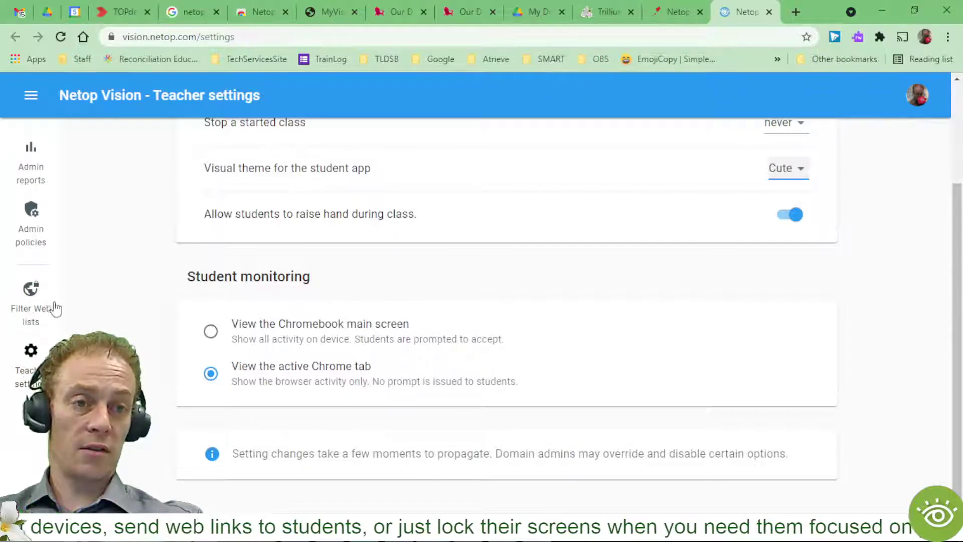
{"action": "left_click", "coordinate": [31, 296]}
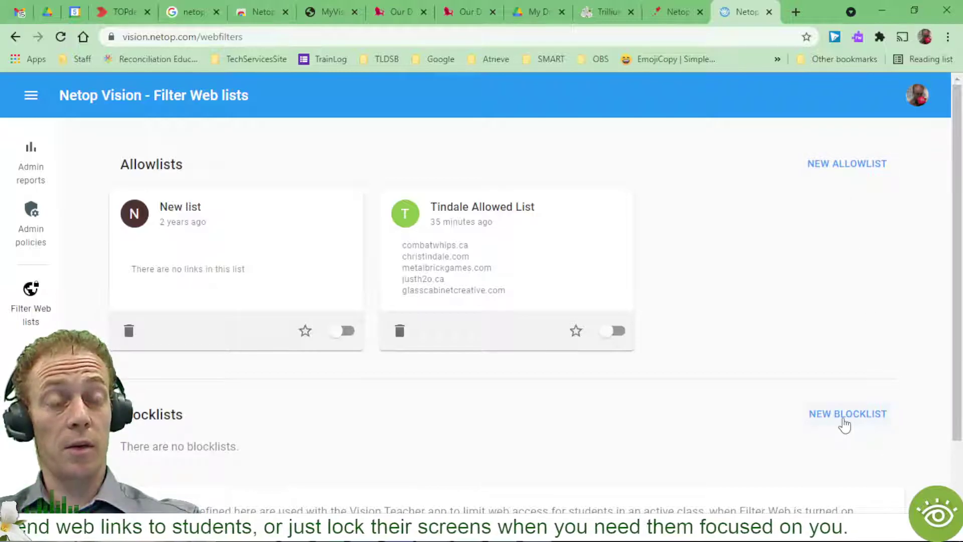
Toggle the Tindale Allowed List's switch, then scroll to confirm there are no blocklists
{"action": "left_click", "coordinate": [619, 339]}
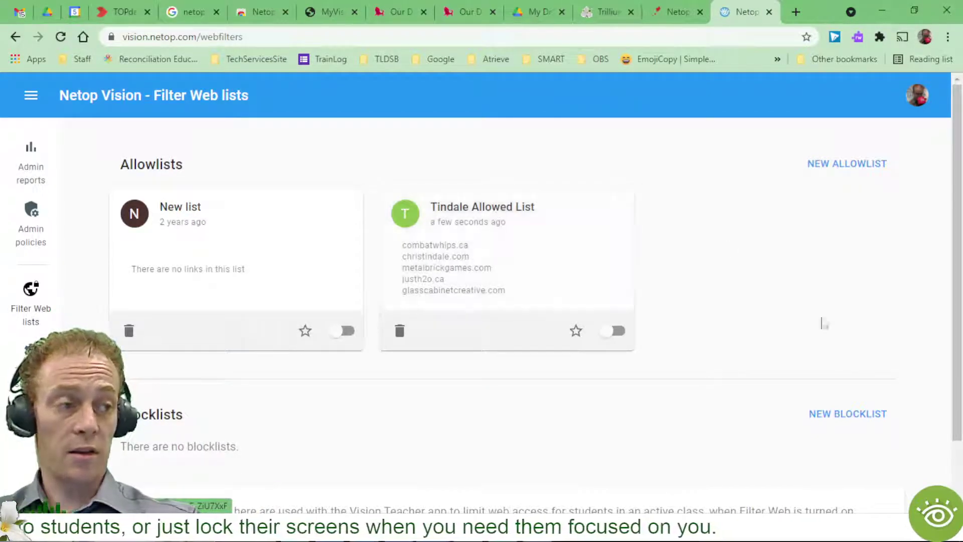
{"action": "scroll", "coordinate": [872, 376], "scroll_direction": "down", "scroll_amount": 1}
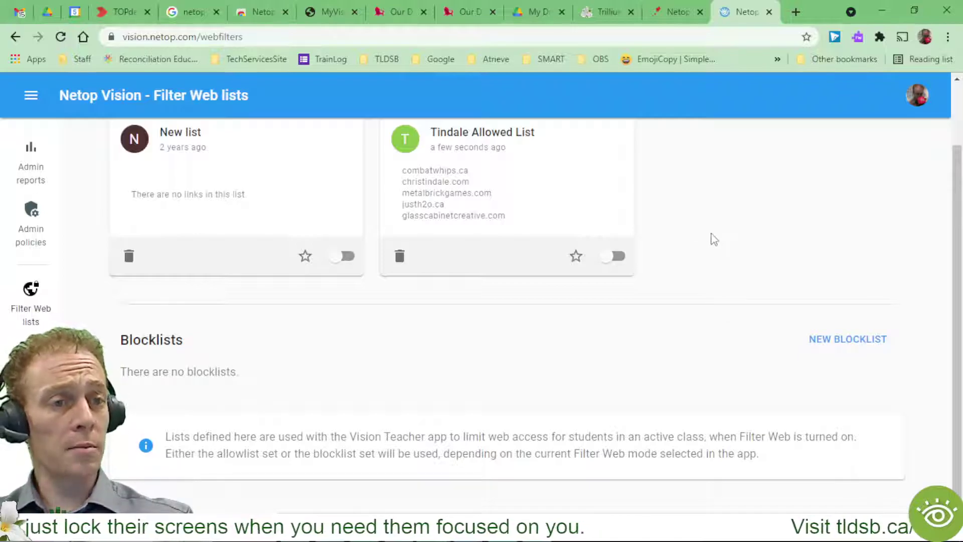
{"action": "scroll", "coordinate": [787, 303], "scroll_direction": "up", "scroll_amount": 2}
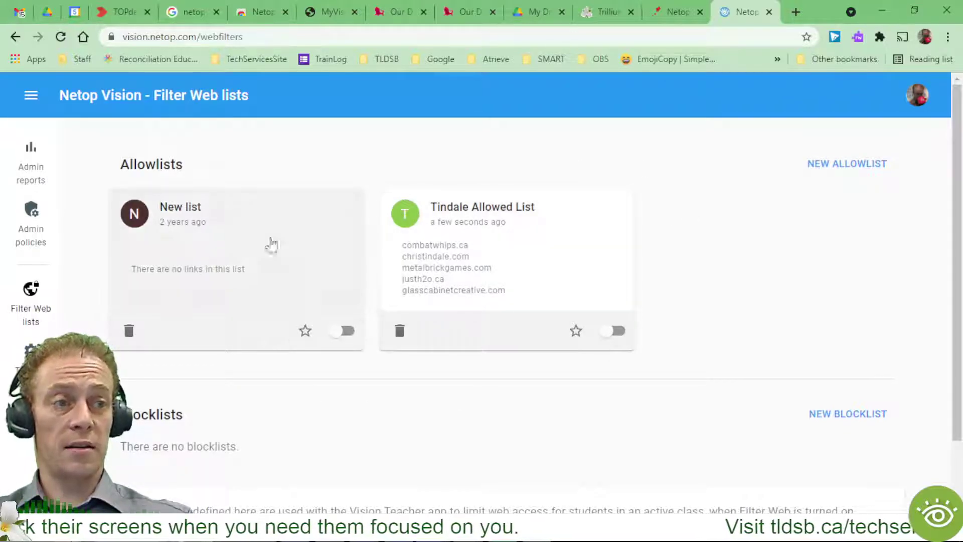
Return to Teacher settings, then bring the Tindale Training - Testing class window forward with Alt+Tab
{"action": "left_click", "coordinate": [30, 350]}
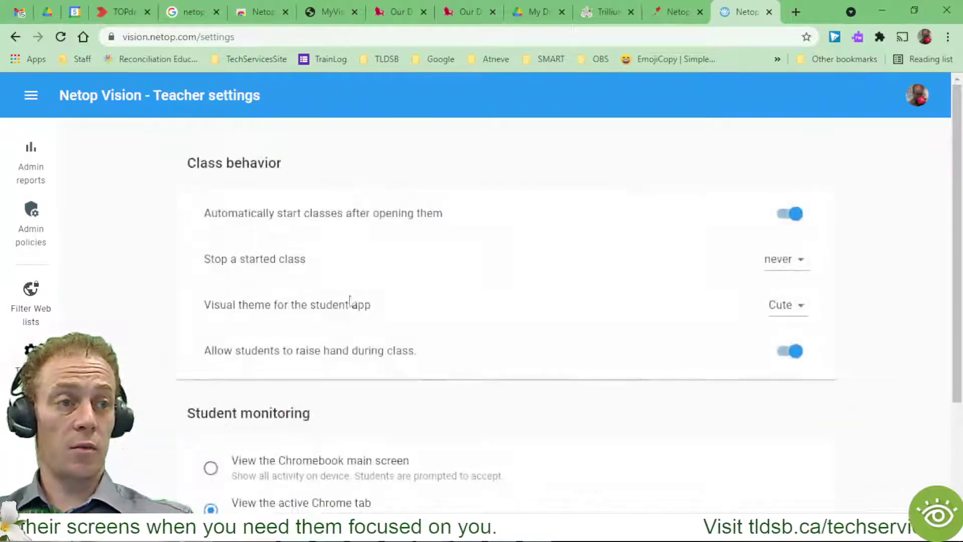
{"action": "scroll", "coordinate": [782, 291], "scroll_direction": "down", "scroll_amount": 3}
{"action": "scroll", "coordinate": [820, 292], "scroll_direction": "up", "scroll_amount": 3}
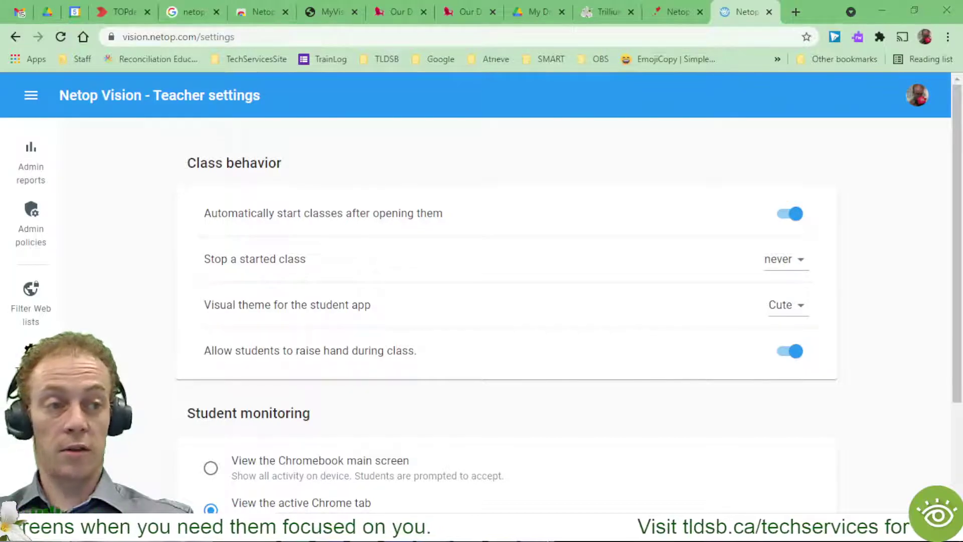
{"action": "key", "text": "alt+Tab"}
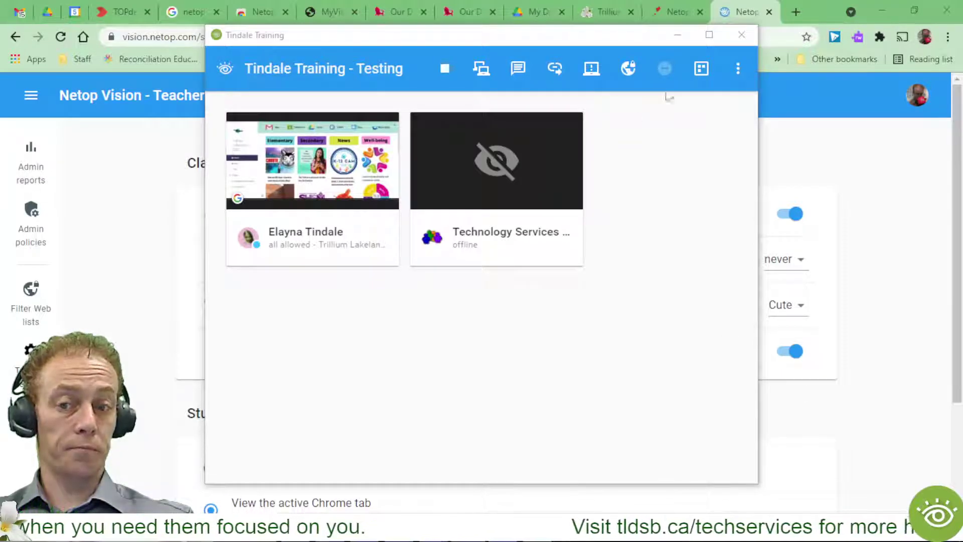
View the classrooms list, go back to Tindale Training - Testing, and open its three-dot menu
{"action": "left_click", "coordinate": [703, 79]}
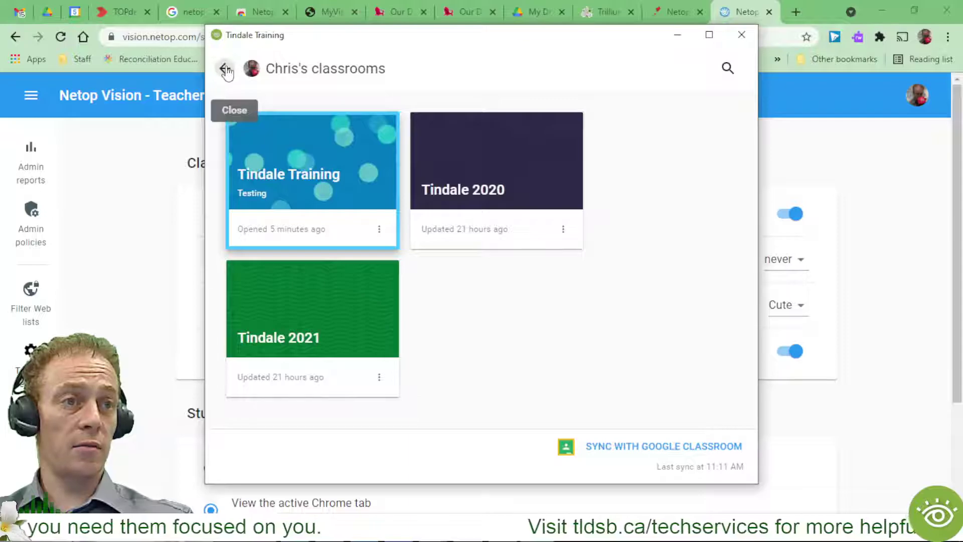
{"action": "left_click", "coordinate": [226, 71]}
{"action": "left_click", "coordinate": [737, 69]}
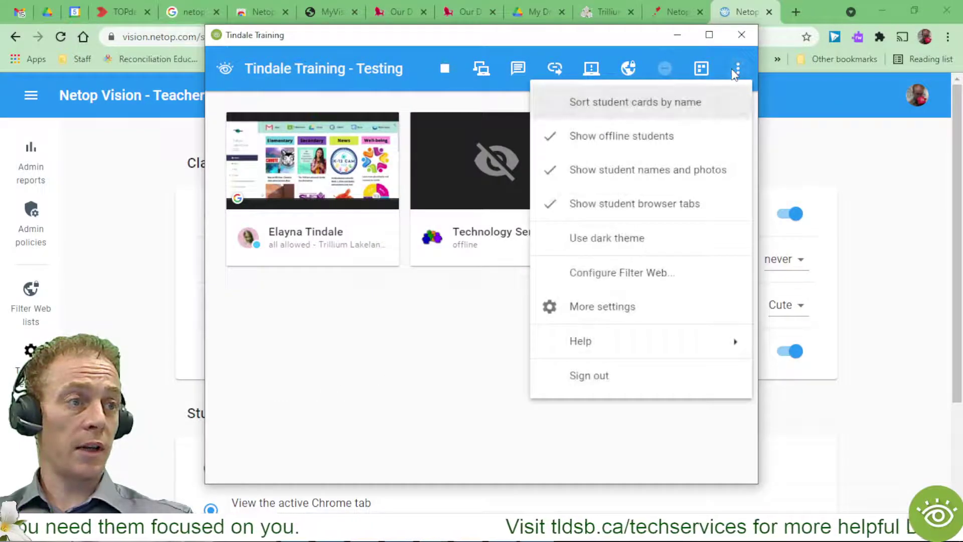